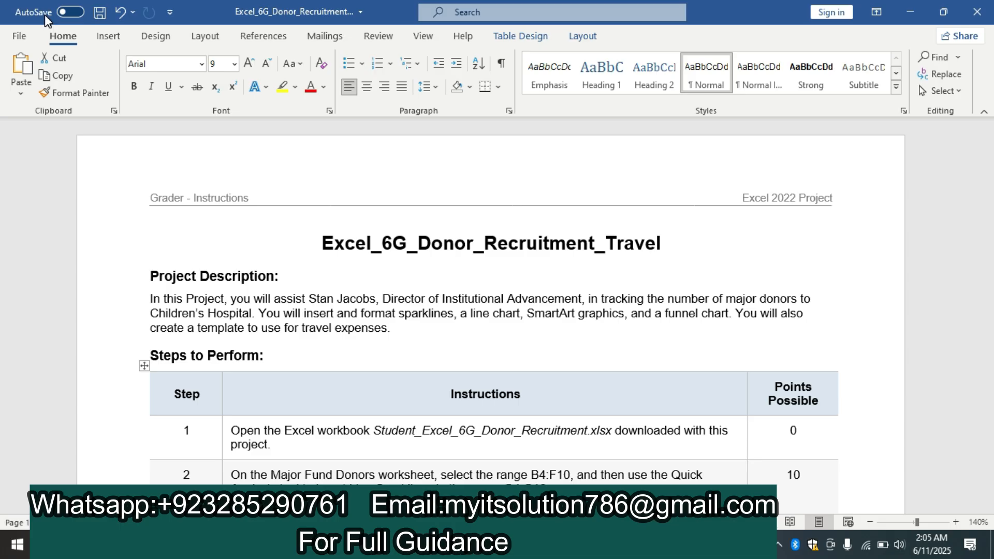
Highlight the instructions for steps 1 and 2 in yellow in the project table.
drag(991, 189, 967, 180)
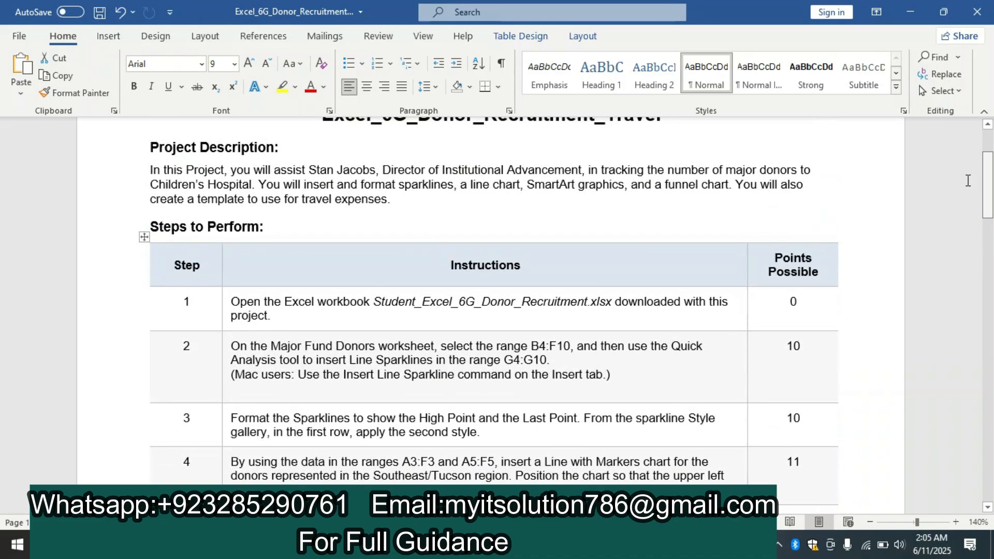
click(221, 301)
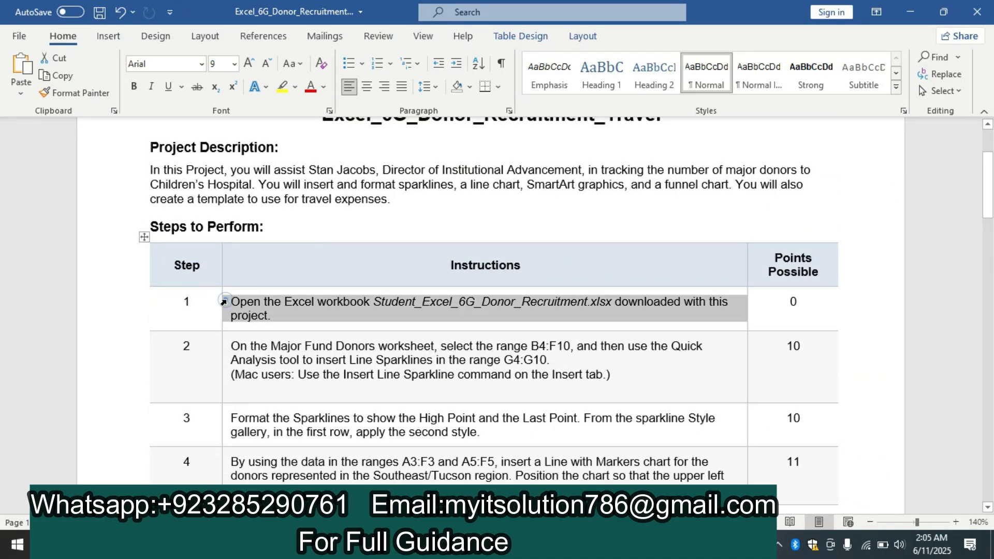
click(284, 275)
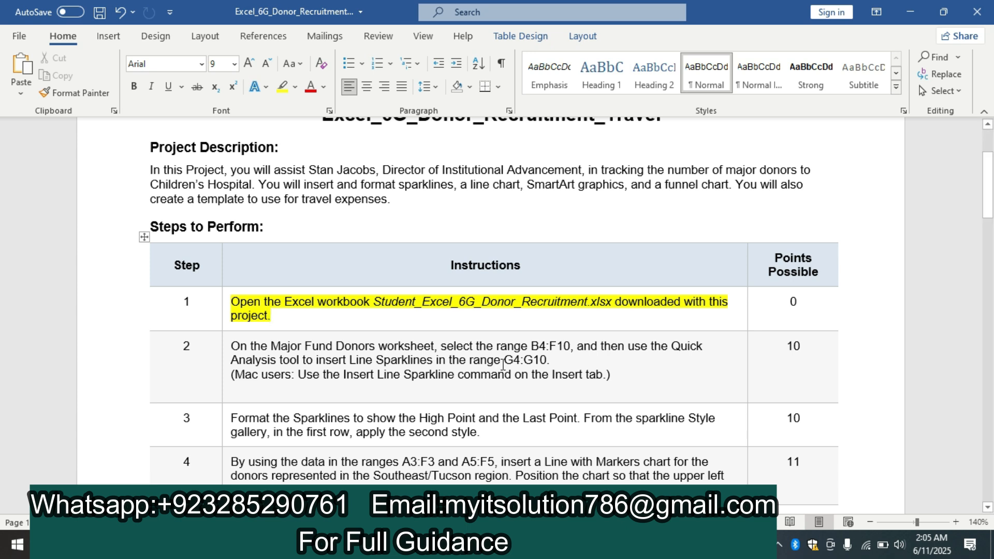
key(alt+Tab)
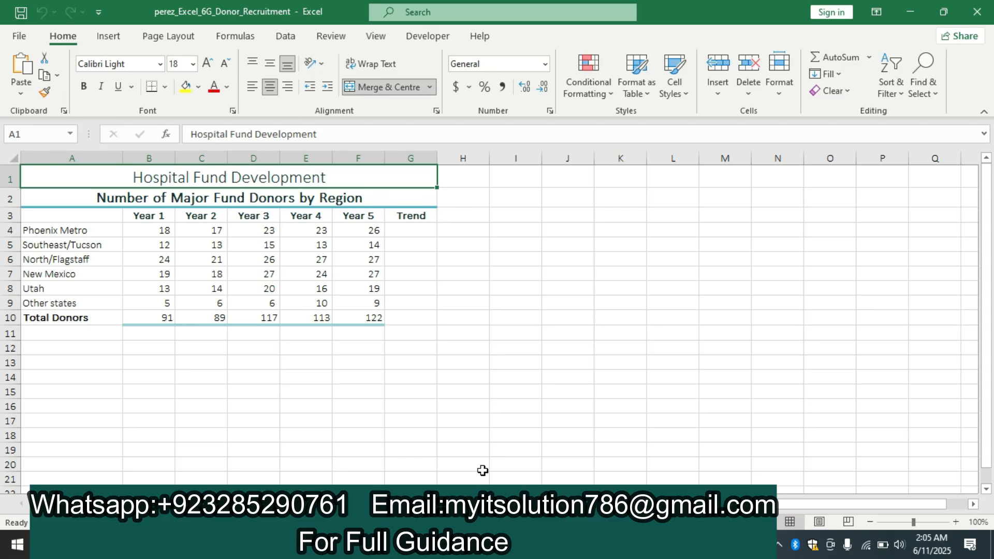
key(alt+Tab)
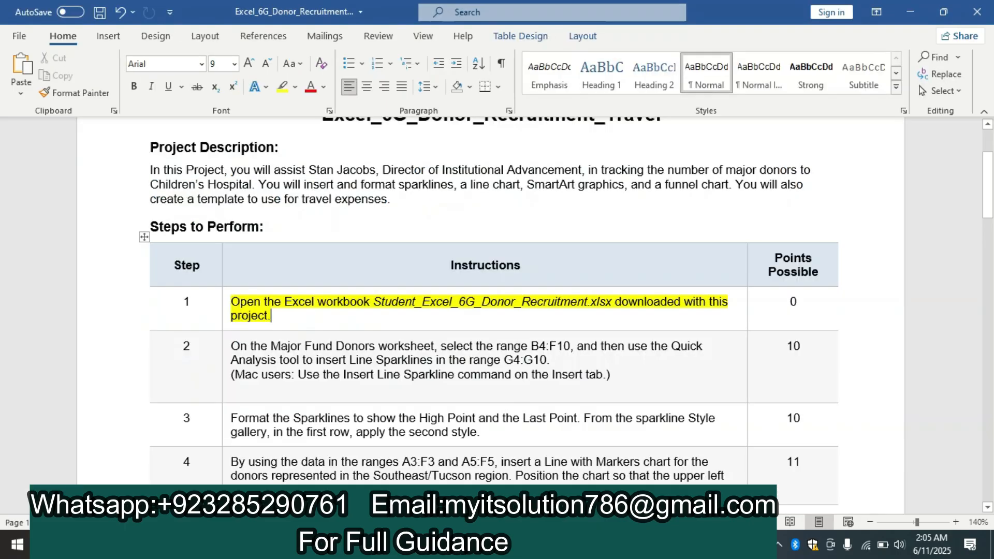
click(220, 361)
click(282, 332)
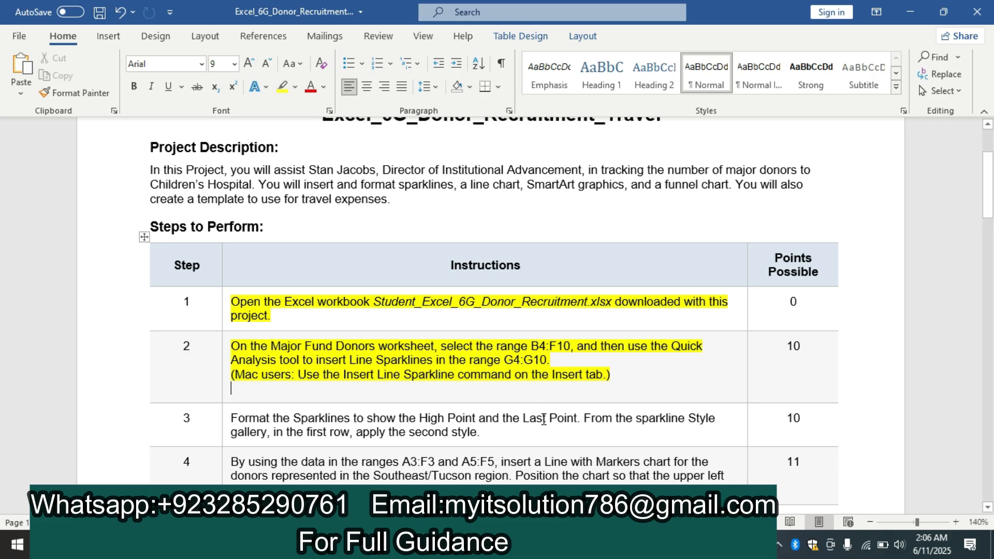
Switch to the donor workbook in Excel and use Quick Analysis on B4:F10 to insert Line sparklines in the Trend column.
key(alt+Tab)
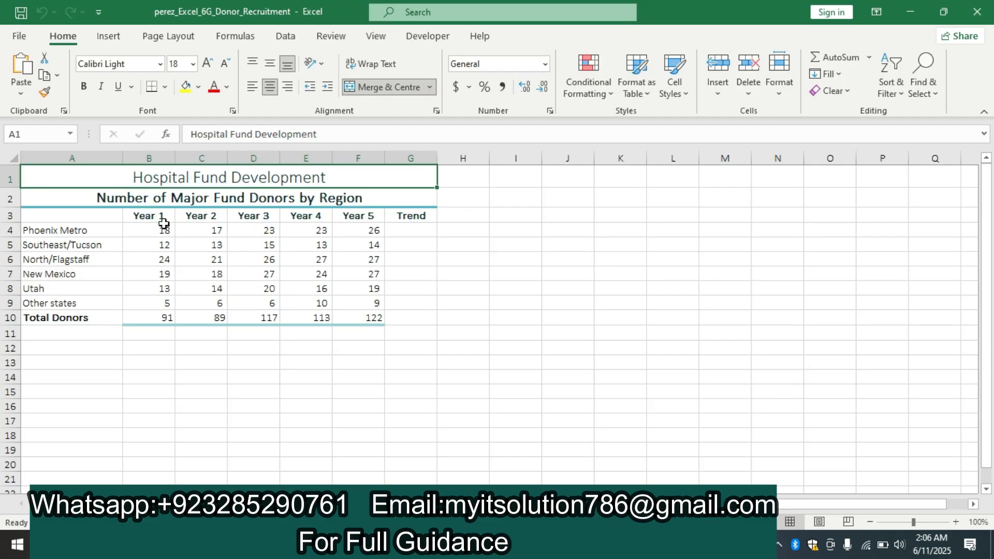
drag(142, 228, 373, 315)
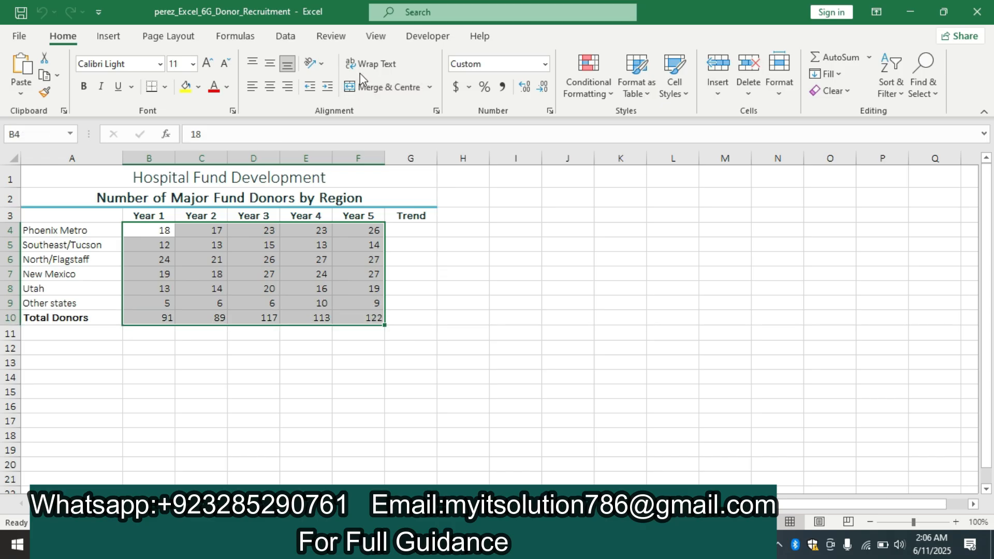
mouse_move(305, 225)
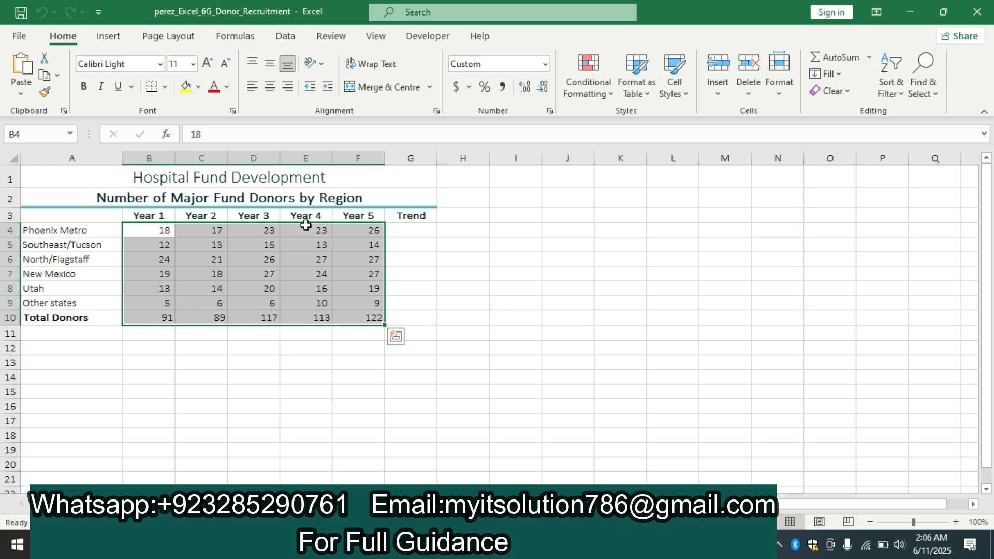
click(396, 337)
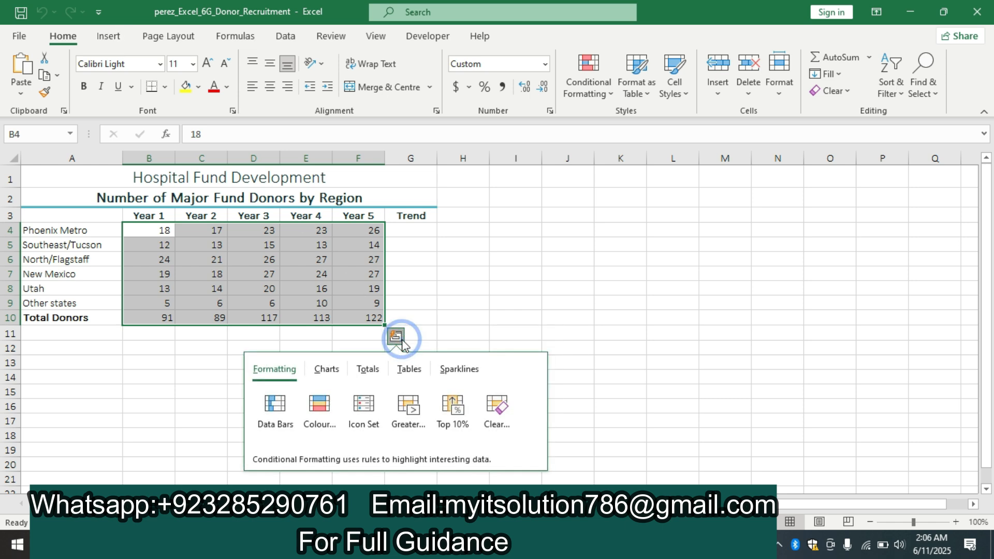
click(459, 369)
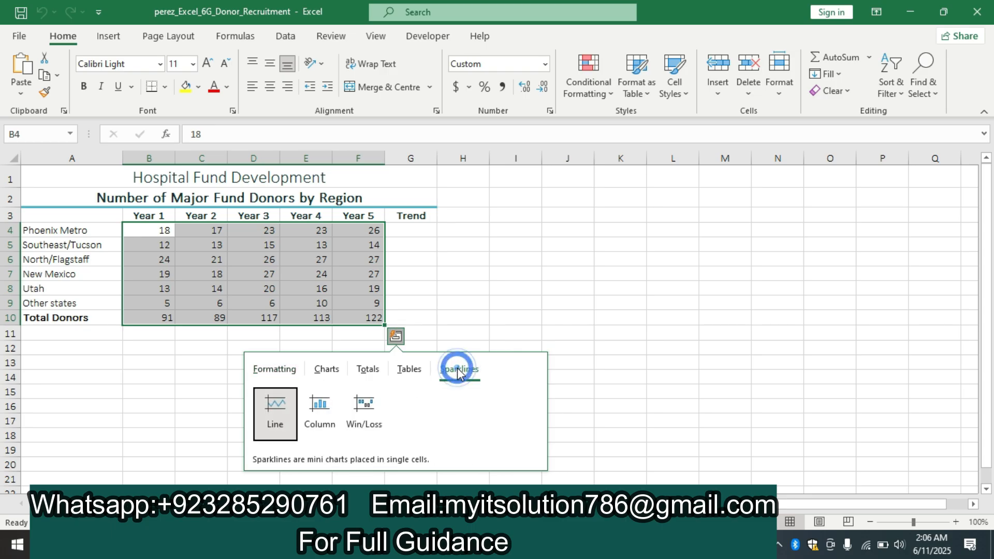
click(277, 409)
click(277, 404)
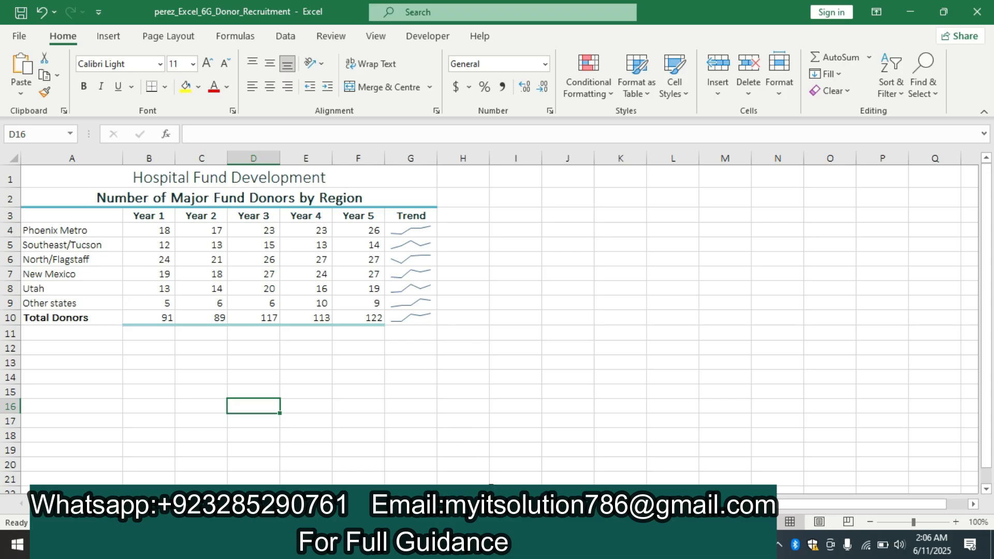
Return to the Word instructions and highlight the step 3 instruction in yellow.
click(357, 544)
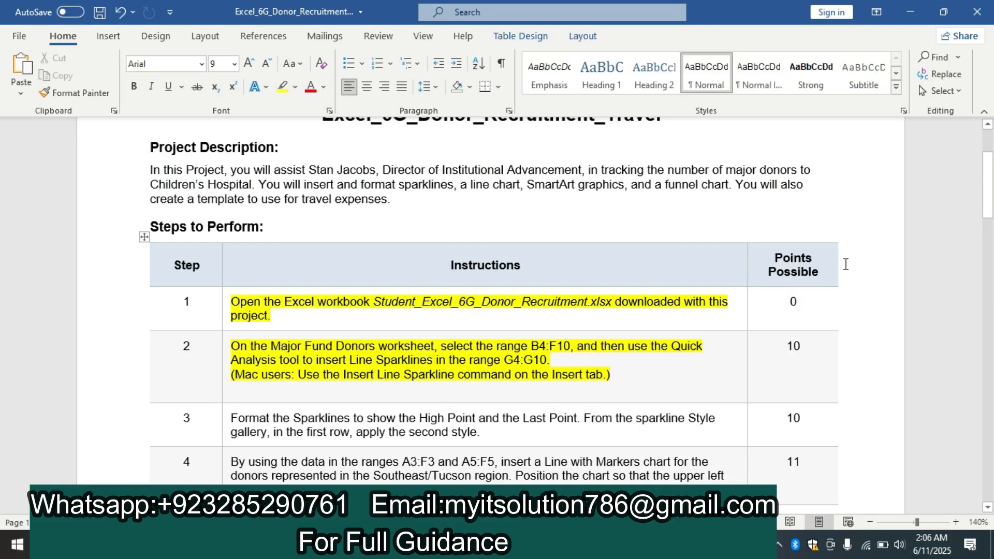
drag(986, 184, 991, 213)
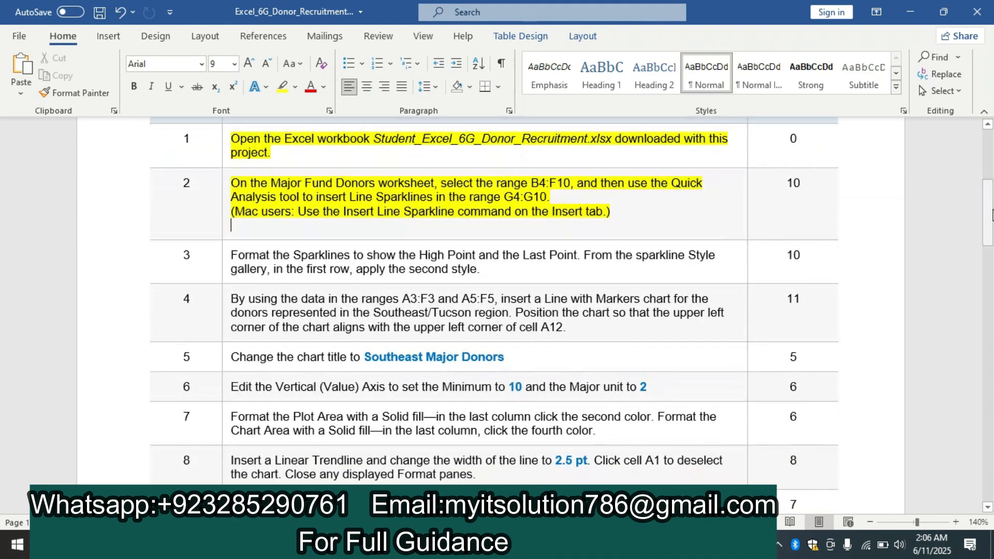
click(224, 258)
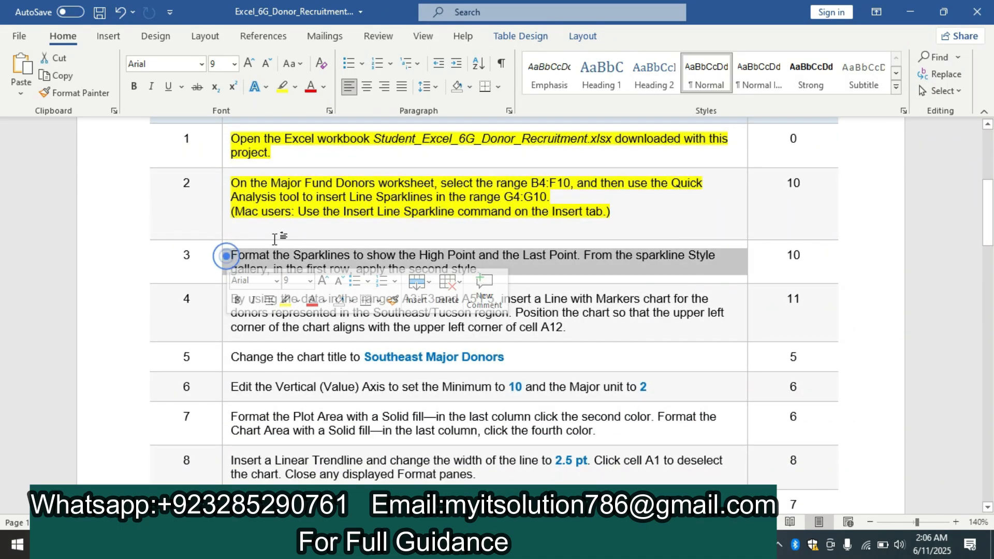
click(286, 301)
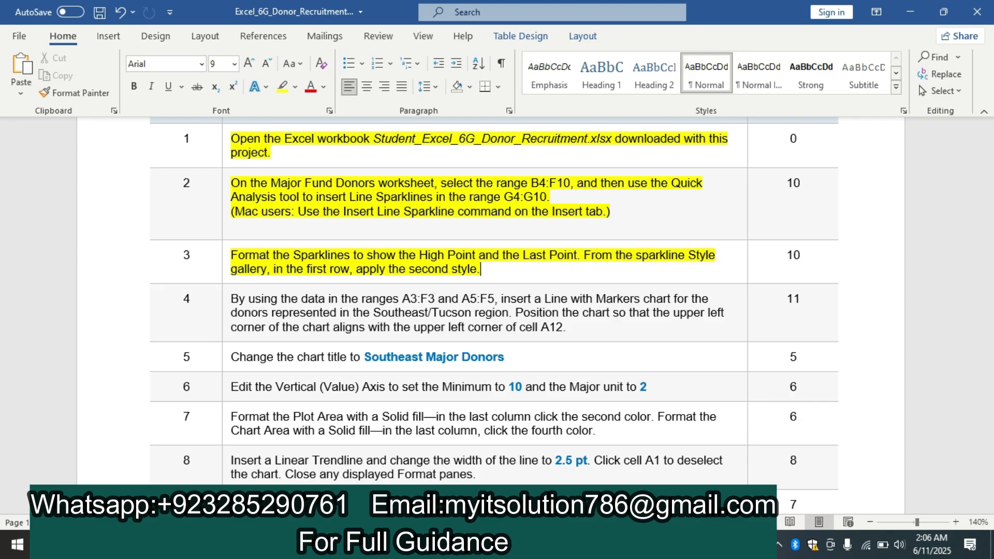
Switch to Excel and show the High Point and Last Point on the Trend sparklines.
key(alt+Tab)
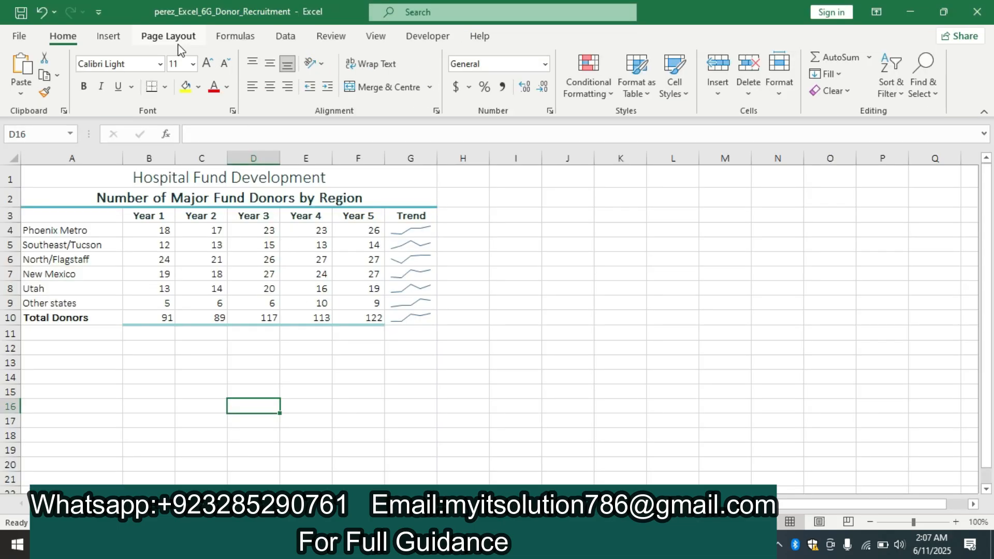
click(412, 228)
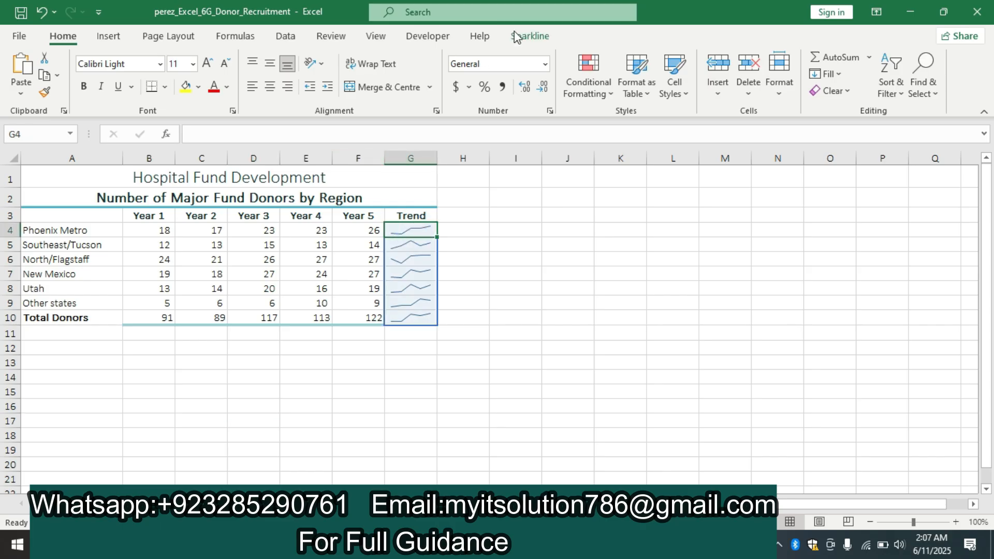
click(524, 35)
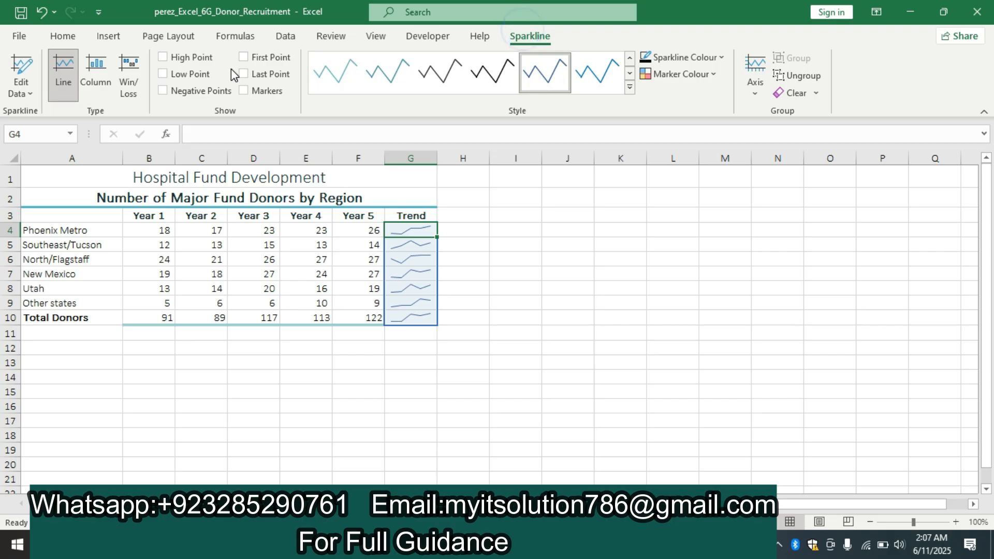
click(163, 57)
click(244, 74)
Recheck the style instruction in Word, then apply Olive Green, Sparkline Style Accent 2, Darker 50% to the sparklines in Excel.
click(489, 544)
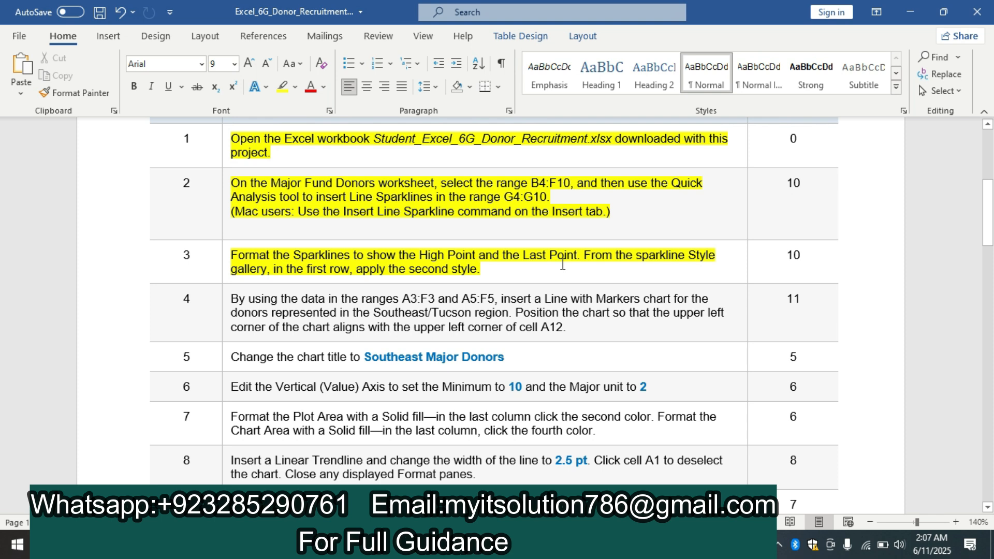
click(518, 545)
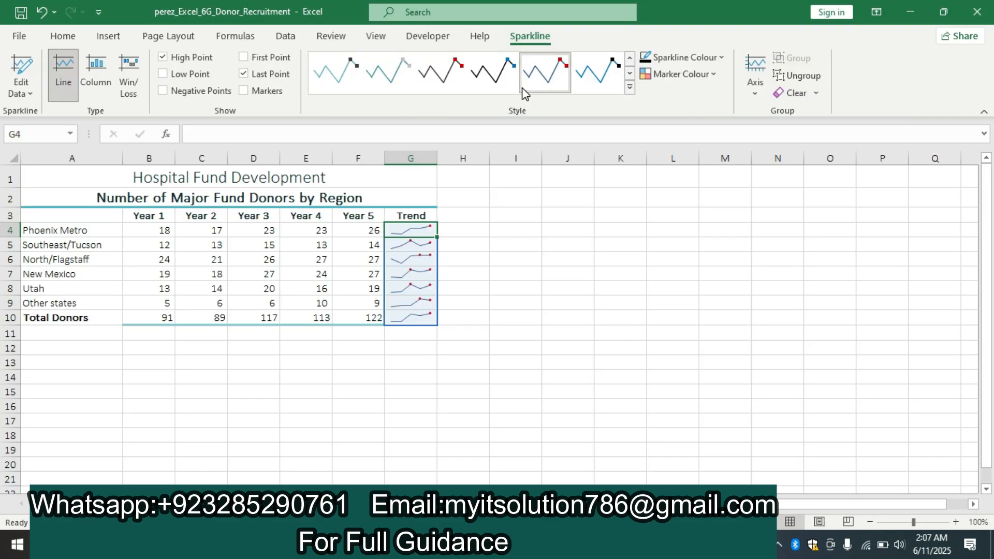
click(629, 88)
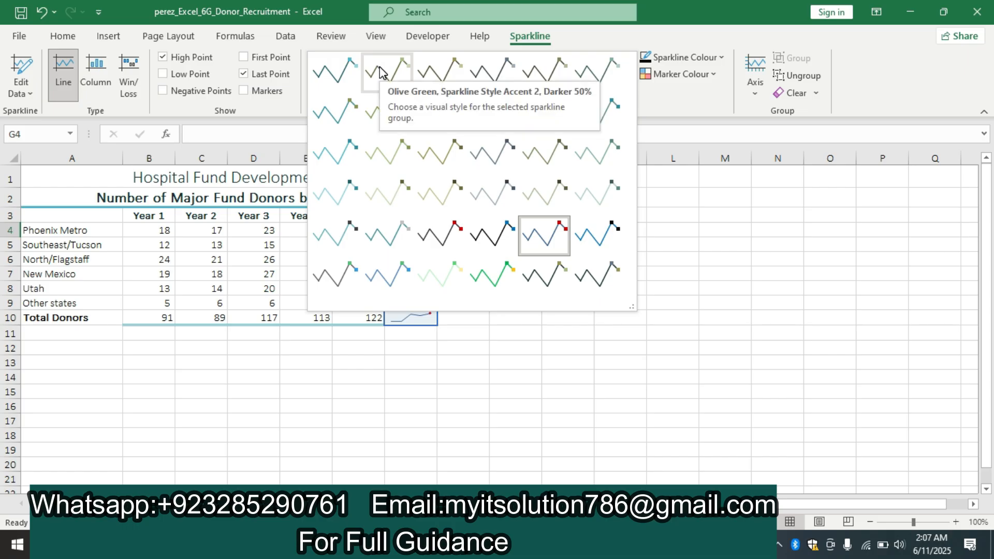
click(381, 72)
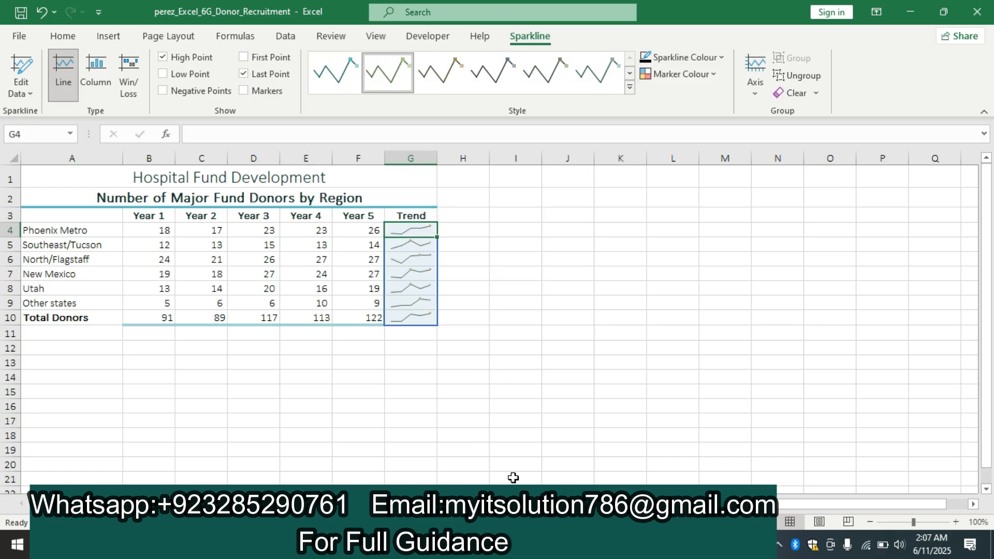
Go back to the Word instructions and highlight the step 4 instruction in yellow.
key(alt+Tab)
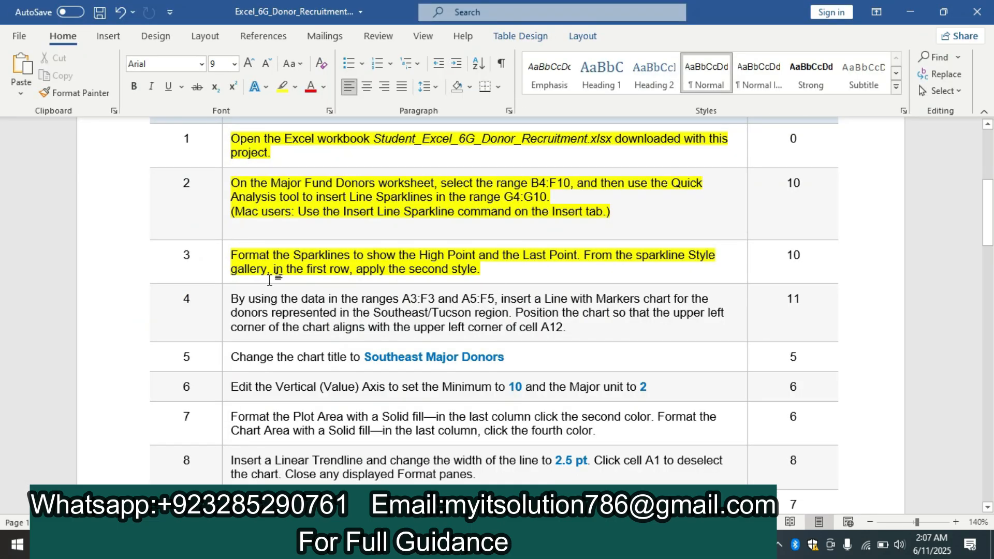
drag(992, 205, 991, 217)
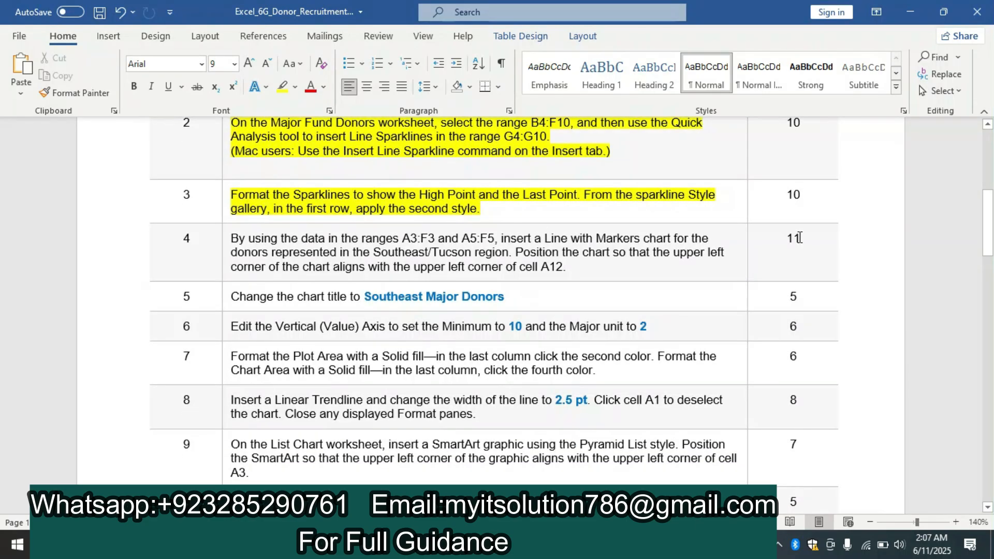
click(226, 241)
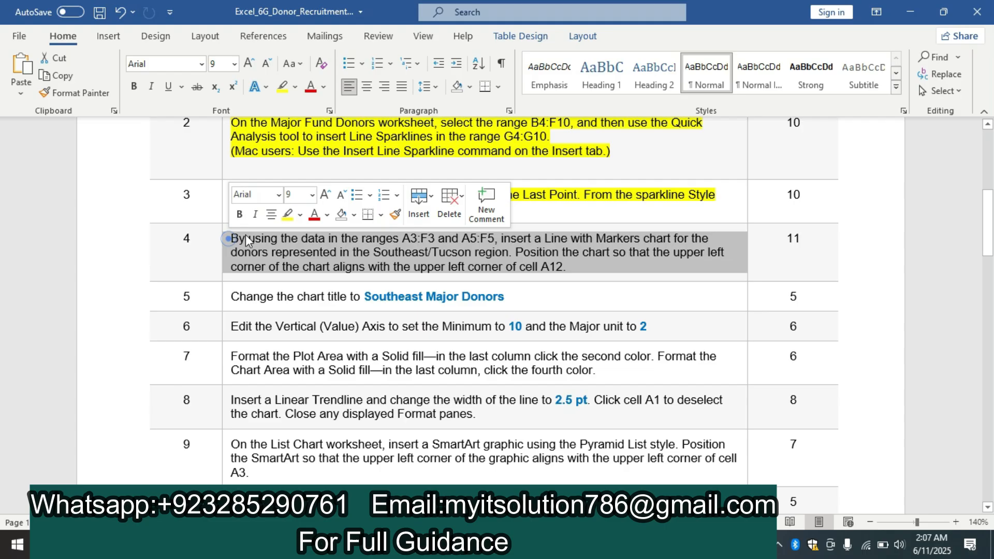
click(289, 214)
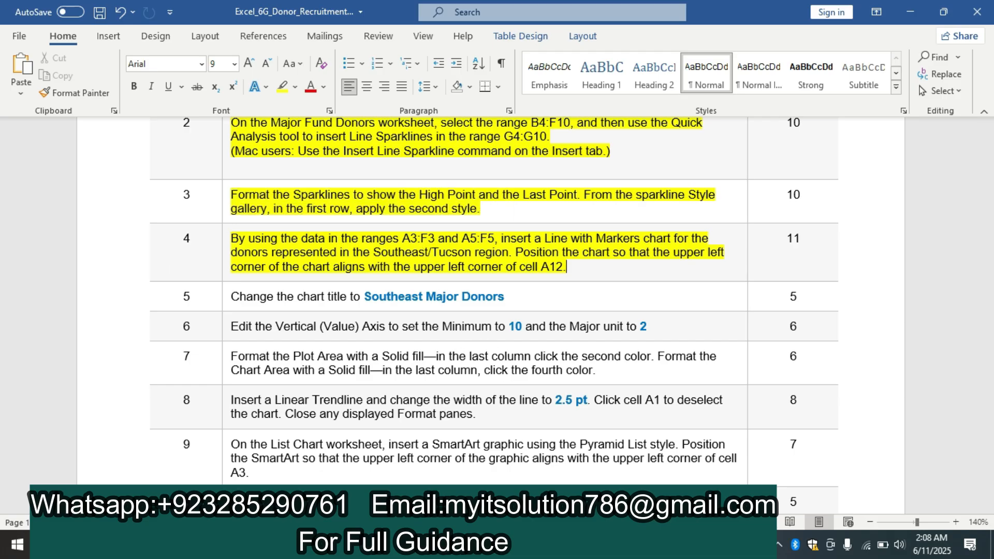
Switch to Excel and select the ranges A3:F3 and A5:F5 together, rechecking the step 4 instruction in Word.
key(alt+Tab)
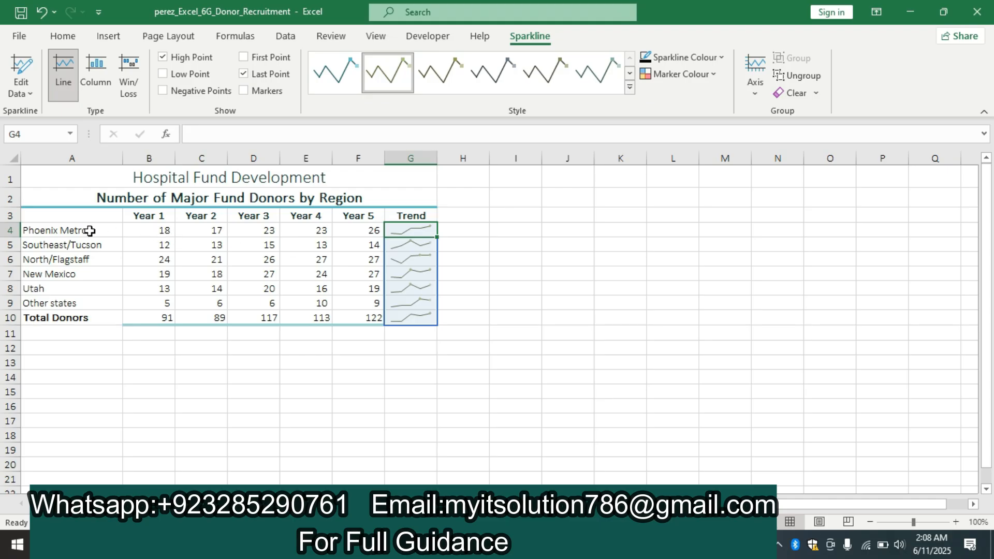
drag(82, 215, 373, 216)
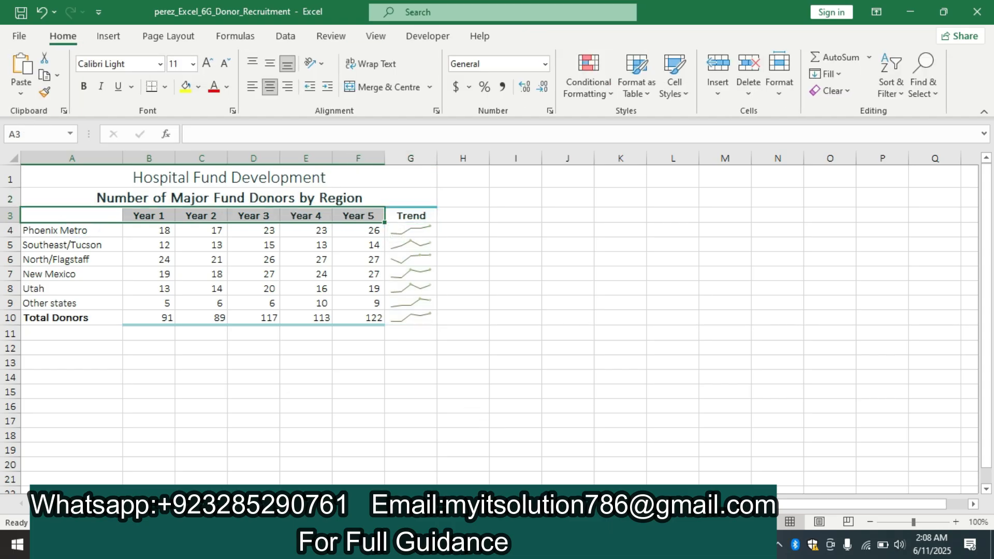
key(alt+Tab)
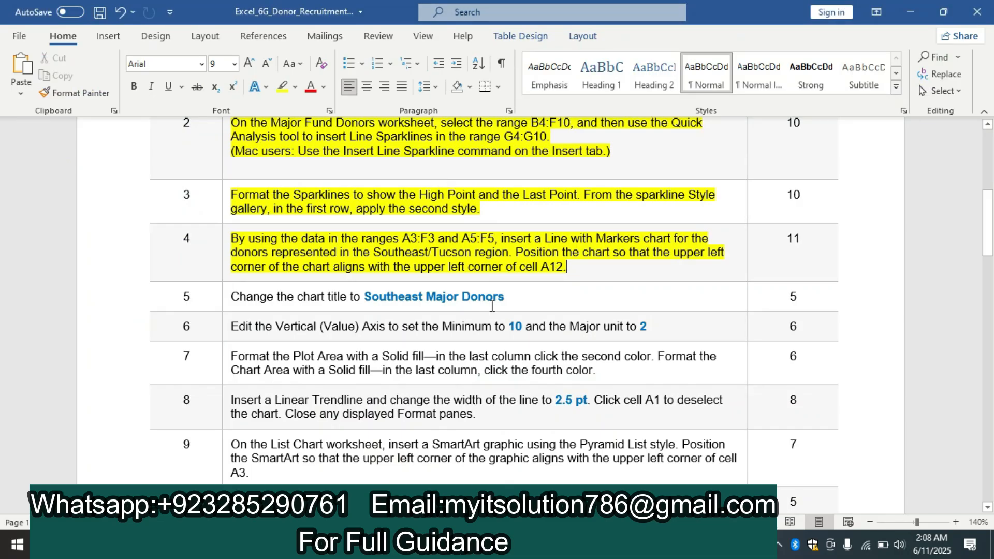
key(alt+Tab)
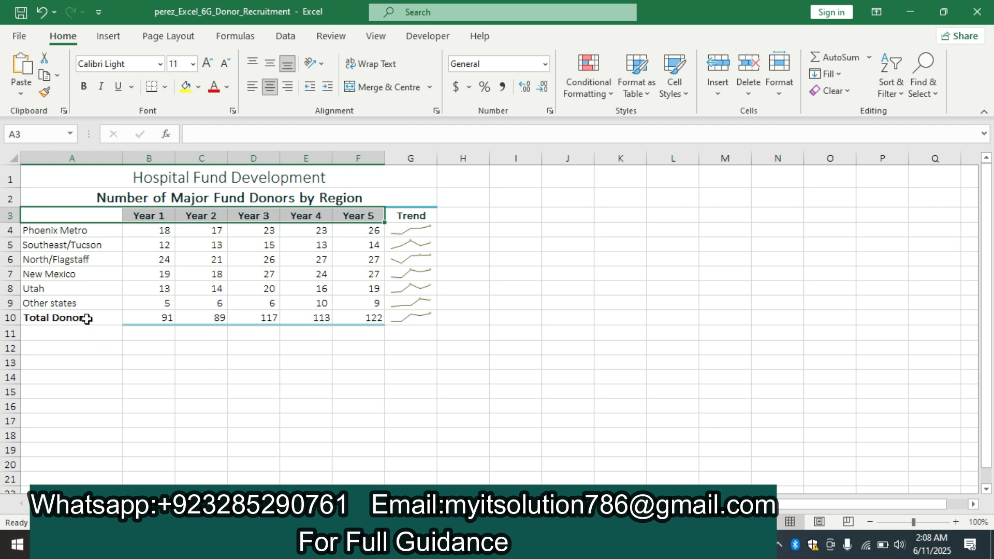
drag(59, 244, 354, 242)
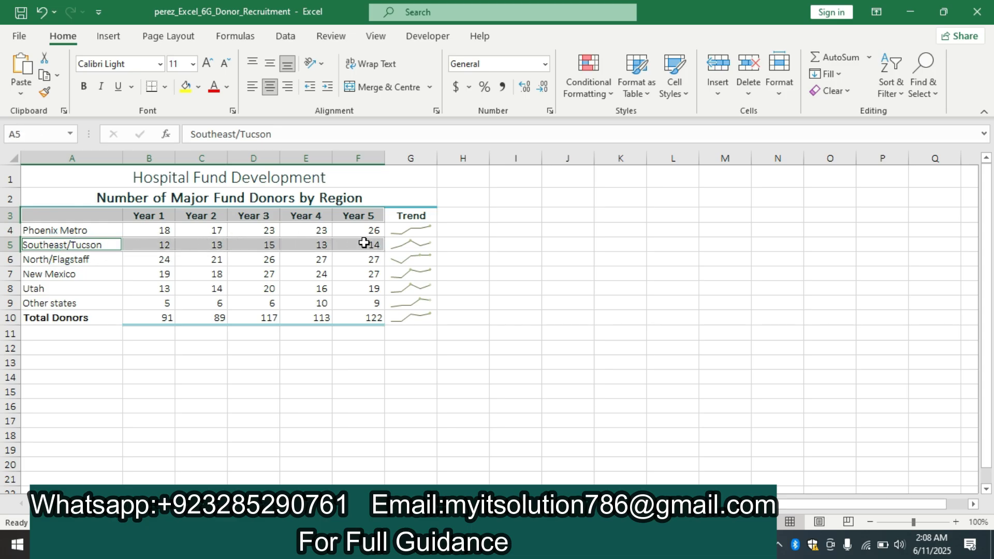
Insert a Line with Markers chart from the selected year headings and Southeast/Tucson data.
click(107, 36)
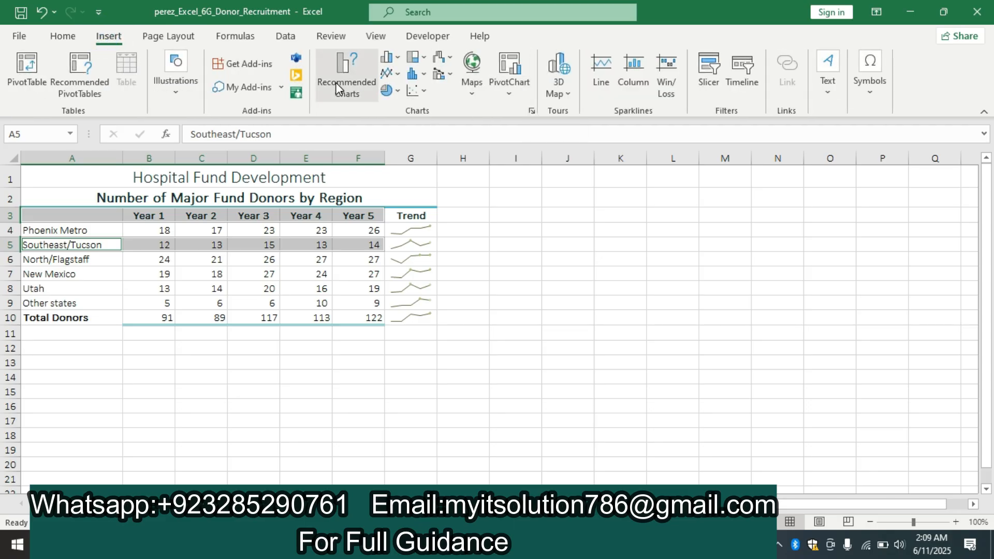
click(532, 109)
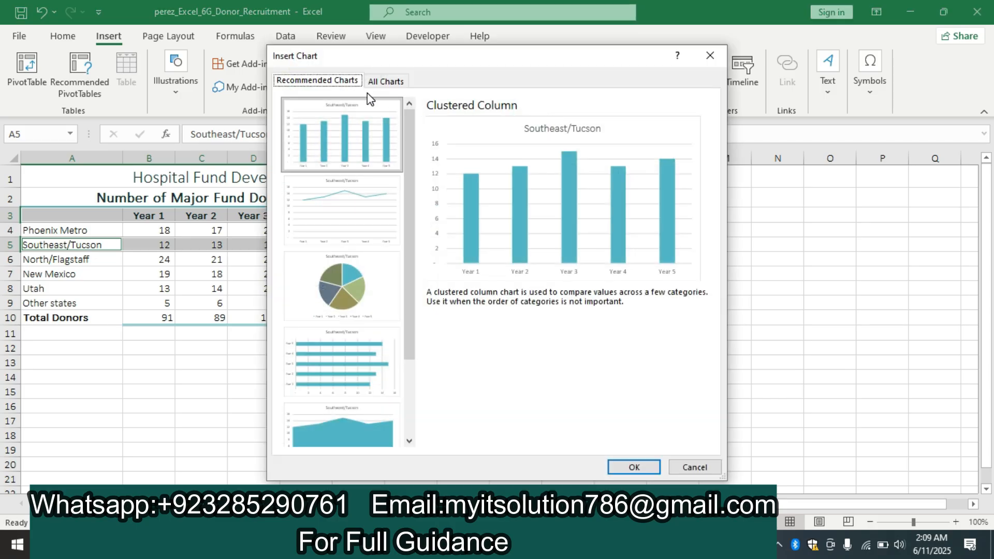
click(379, 82)
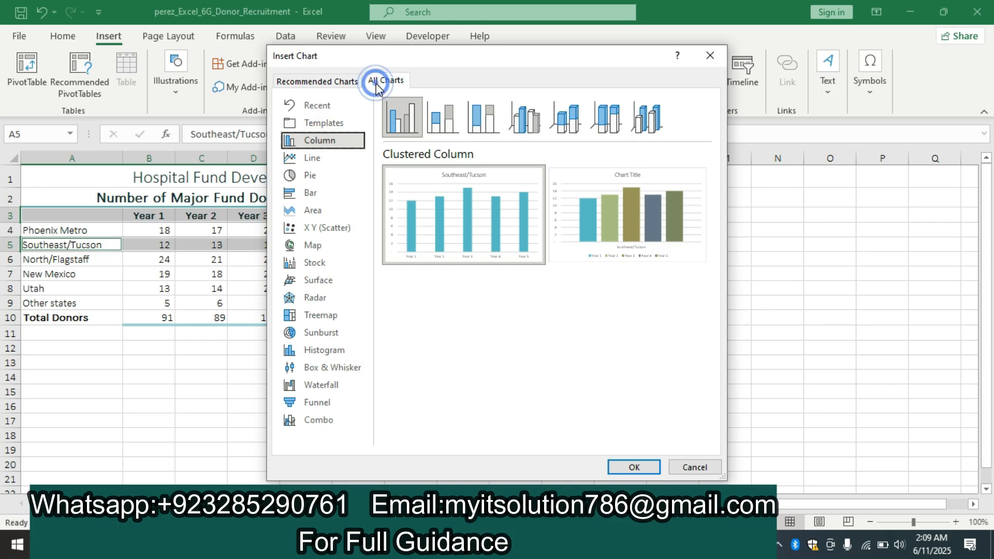
click(324, 162)
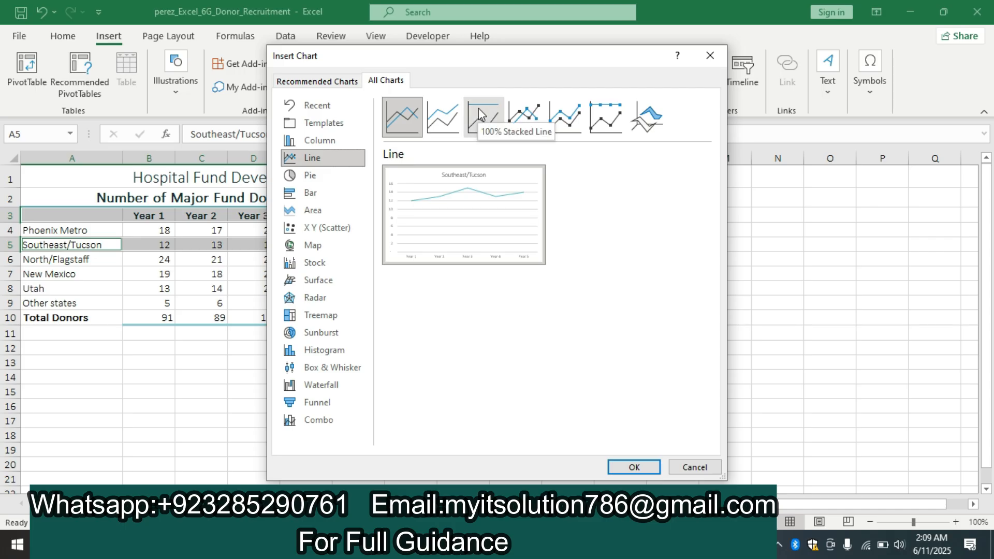
click(521, 115)
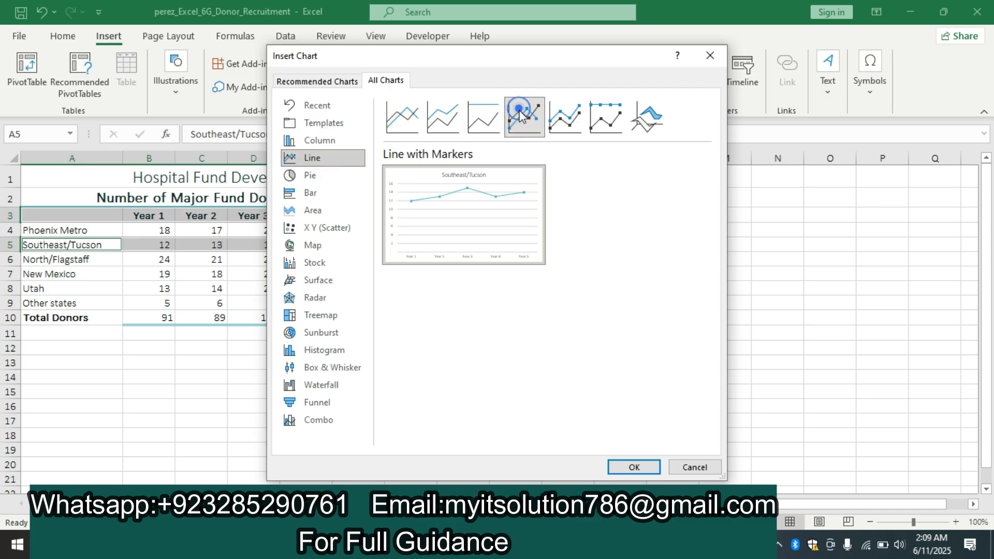
click(633, 468)
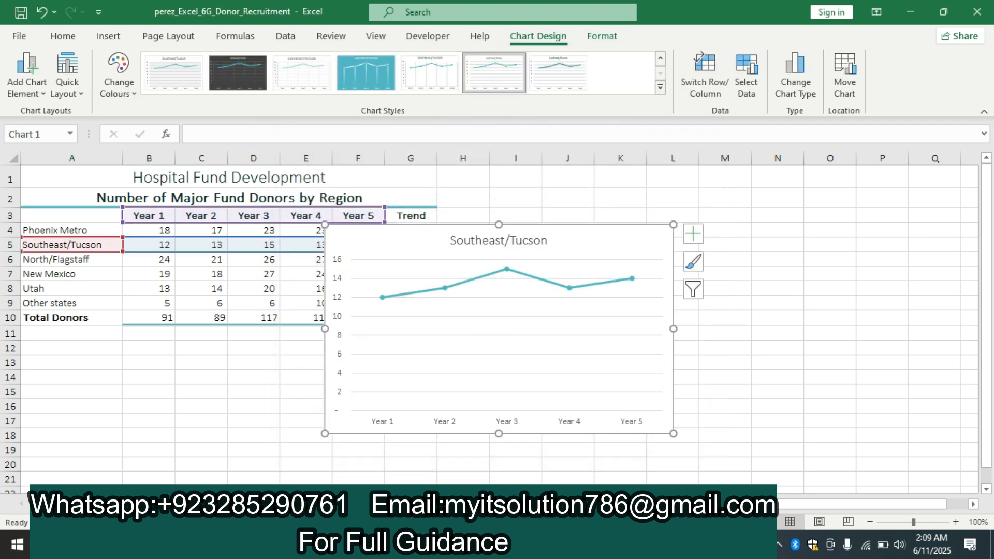
Recheck the placement instruction in Word, then cut the Southeast/Tucson chart and paste it at cell A12 in Excel.
key(alt+Tab)
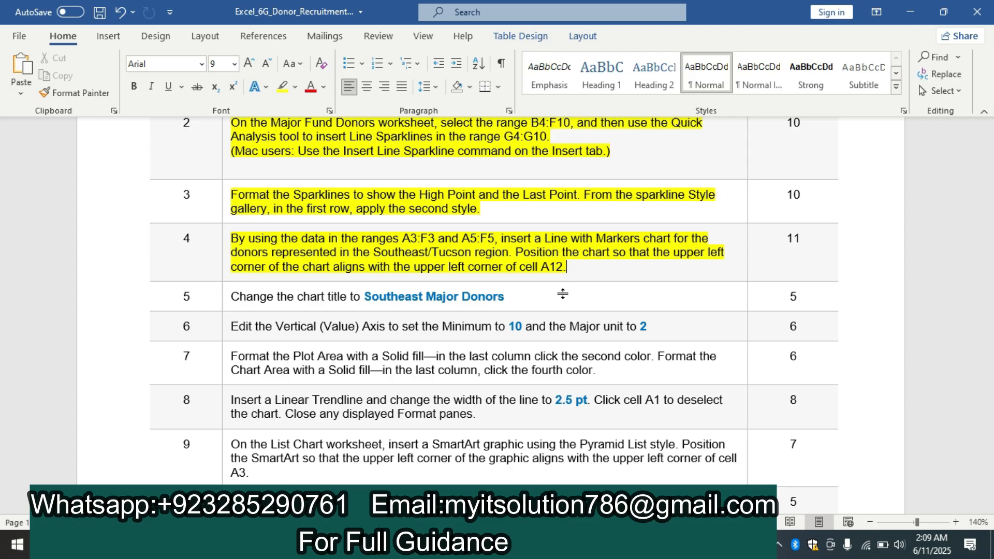
key(alt+Tab)
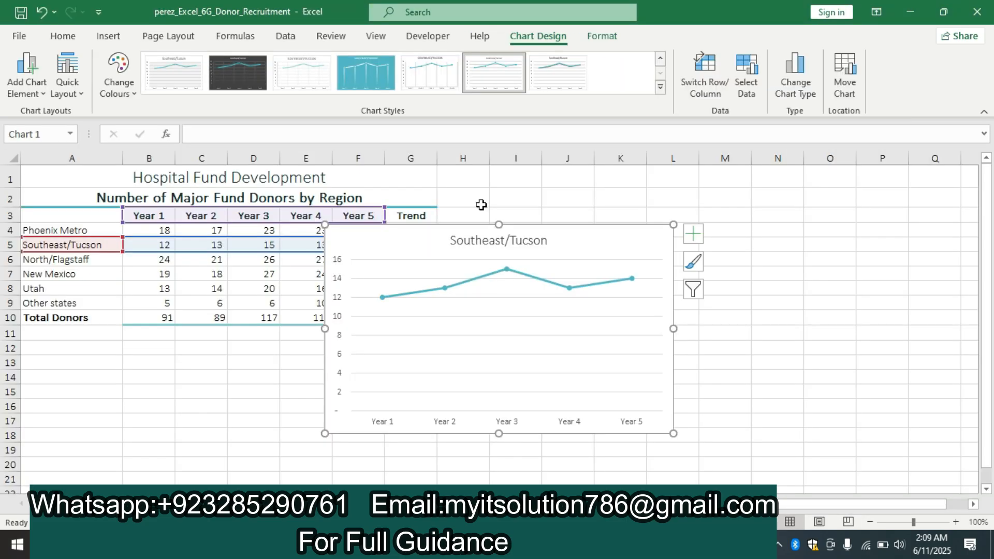
mouse_move(448, 289)
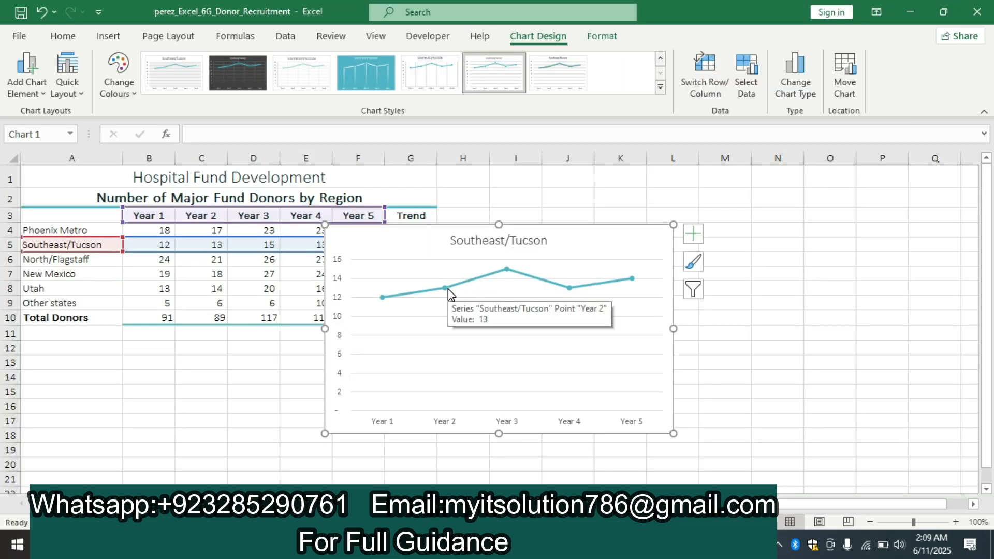
key(ctrl+x)
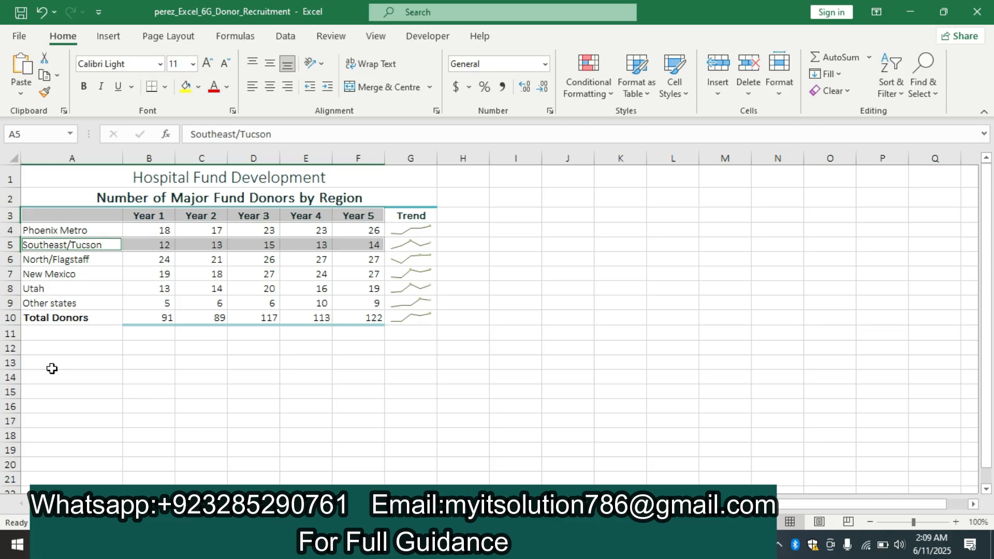
click(48, 350)
click(48, 349)
key(ctrl+v)
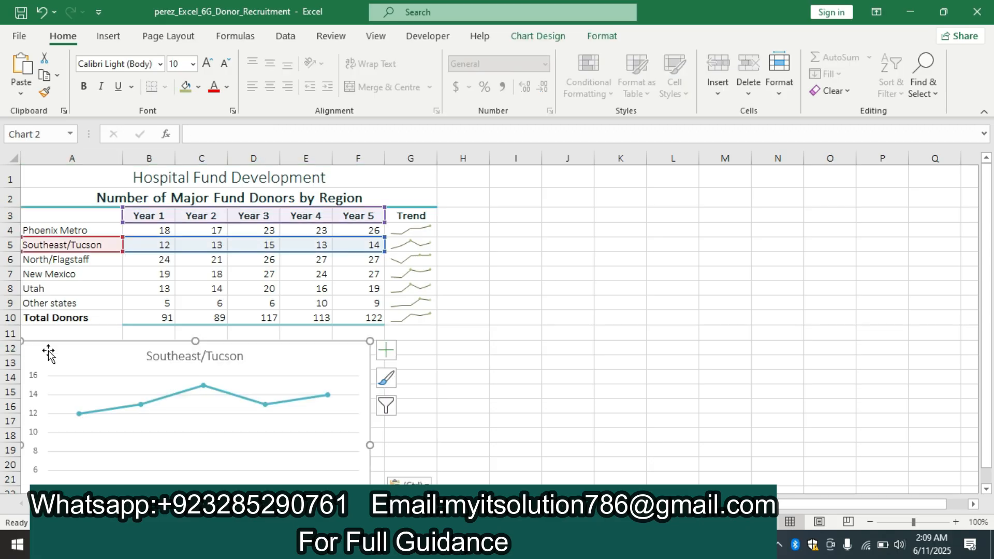
Return to the Word instructions and highlight the step 5 instruction in yellow.
key(alt+Tab)
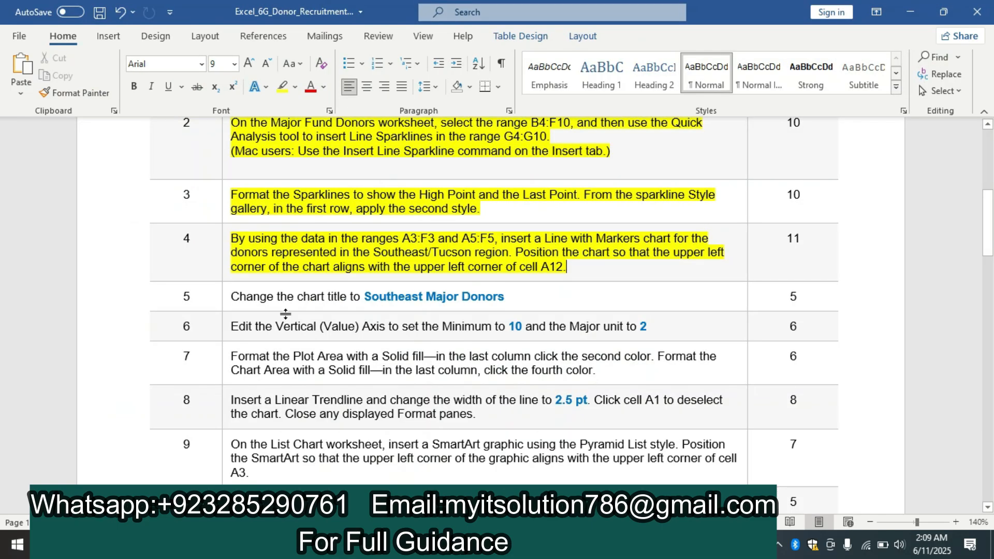
click(224, 303)
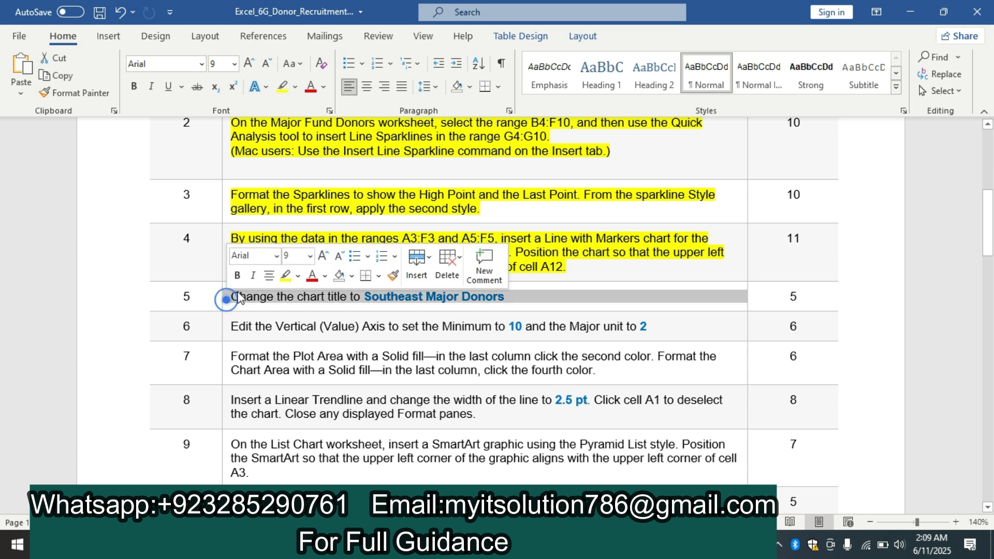
click(292, 278)
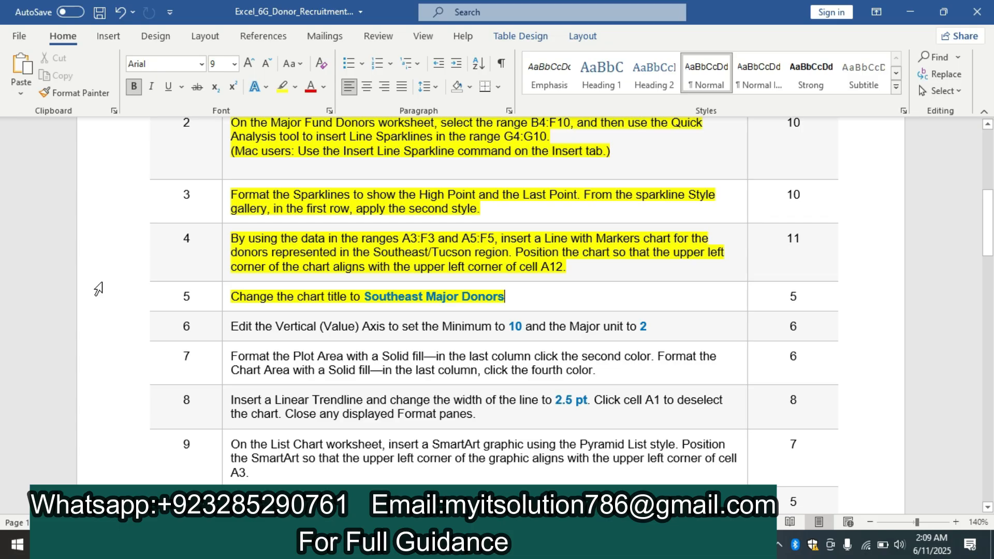
Copy "Southeast Major Donors" from the Word instructions and replace the Excel line chart's title with it.
drag(505, 296, 388, 300)
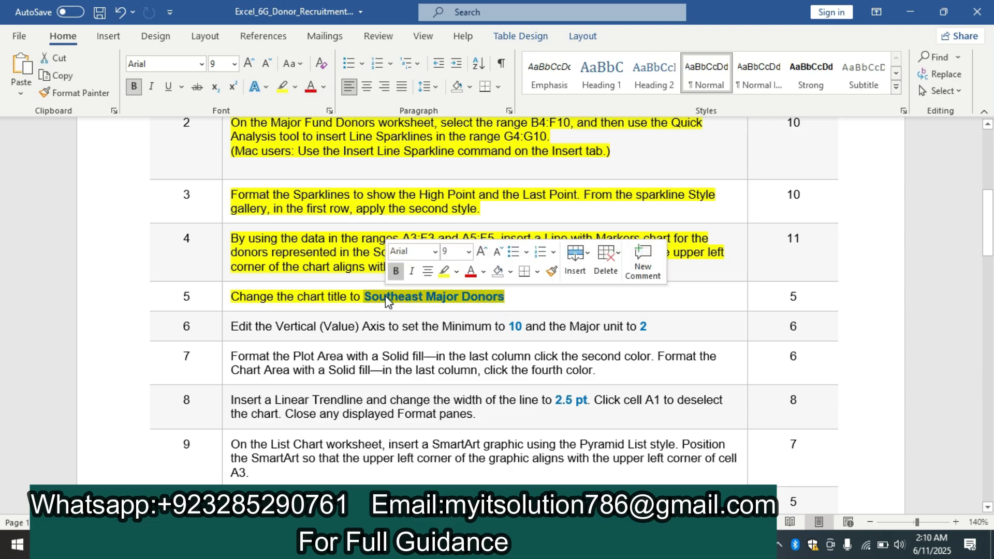
key(ctrl+c)
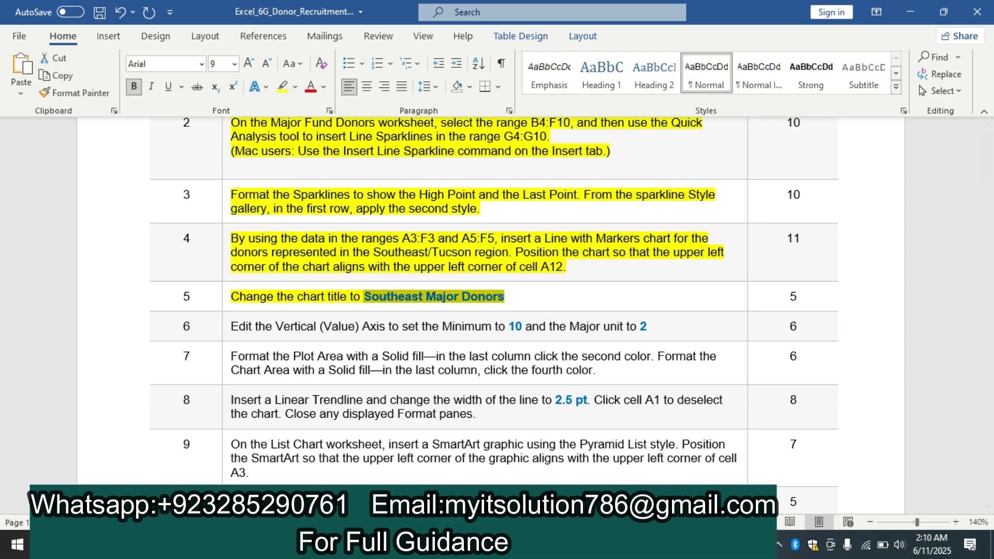
key(alt+Tab)
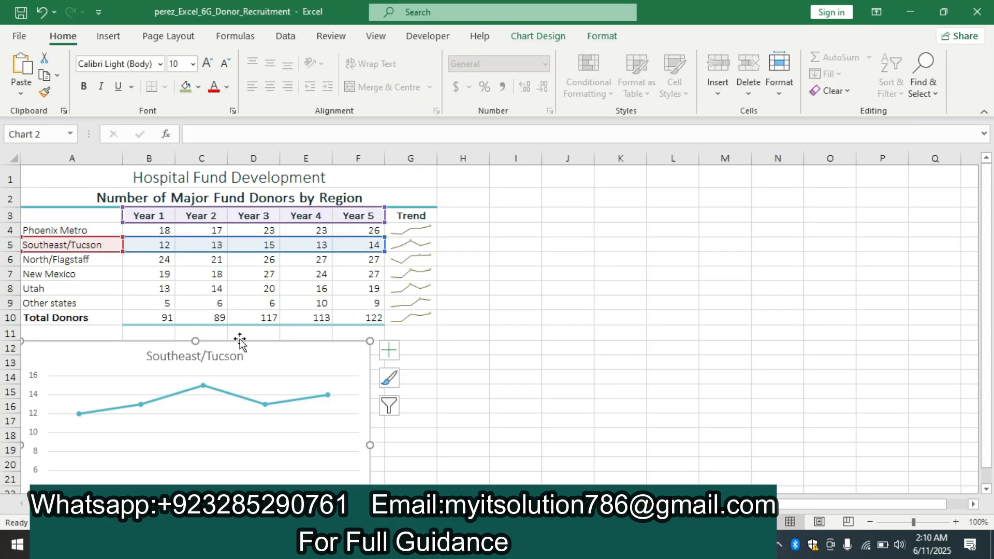
click(212, 355)
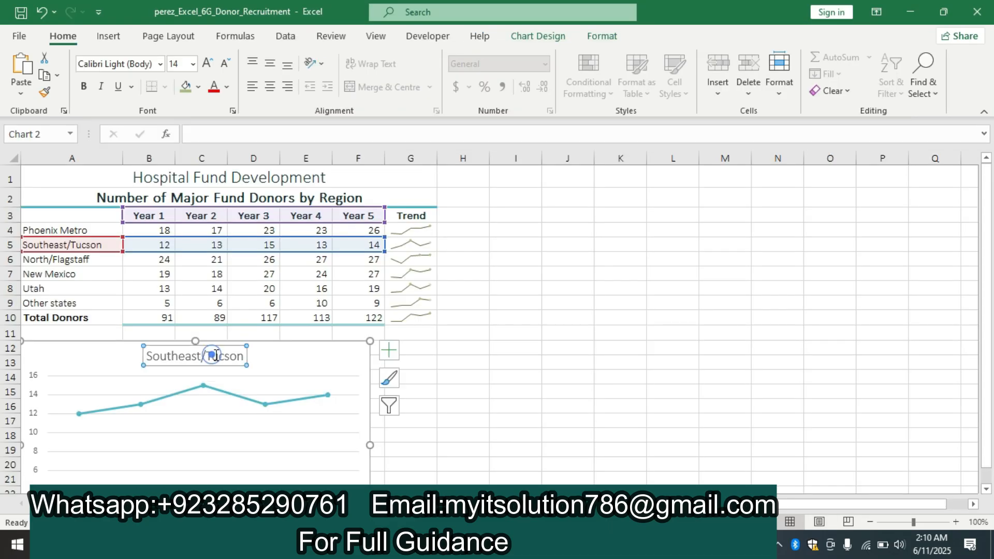
click(242, 355)
key(BackSpace)
key(BackSpace)
key(BackSpace)
key(BackSpace)
key(BackSpace)
key(BackSpace)
key(BackSpace)
key(BackSpace)
key(BackSpace)
key(BackSpace)
key(BackSpace)
key(BackSpace)
key(BackSpace)
key(BackSpace)
key(BackSpace)
key(BackSpace)
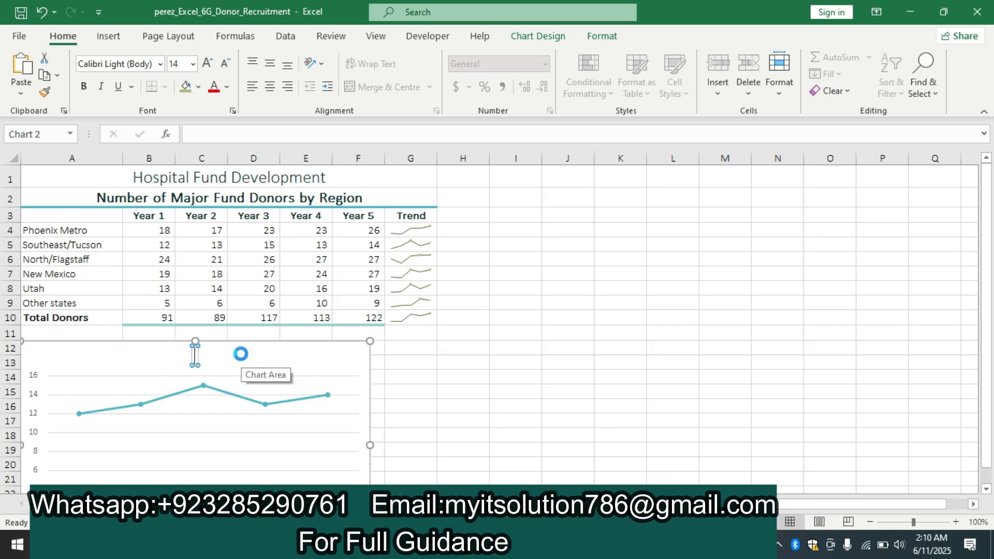
key(ctrl+v)
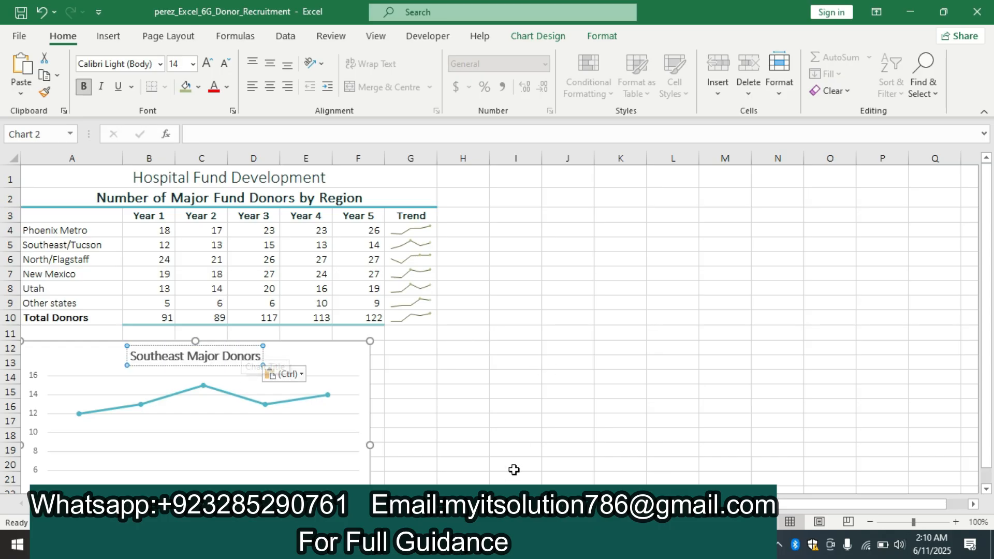
Go back to Word and highlight the step 6 instruction about the vertical axis in yellow.
click(487, 545)
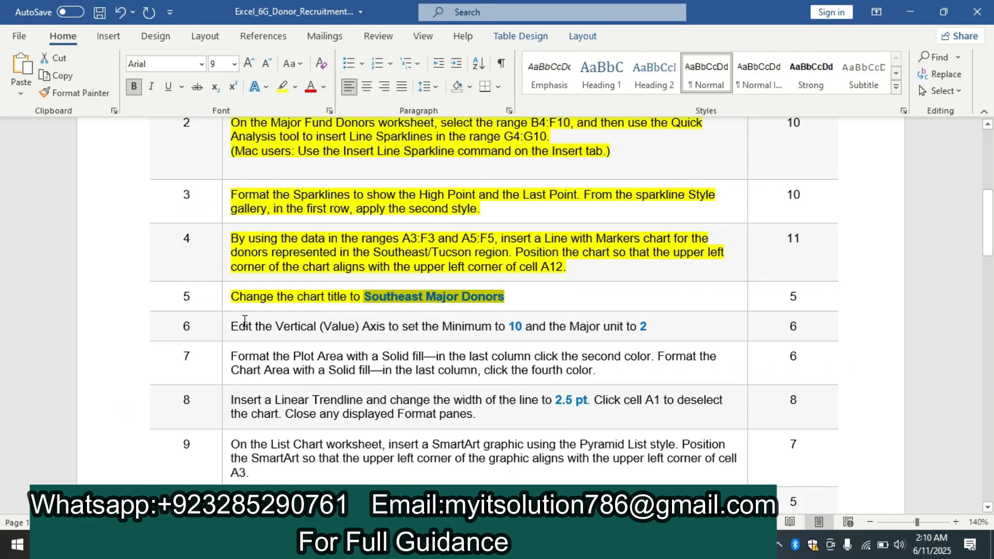
drag(987, 227, 987, 235)
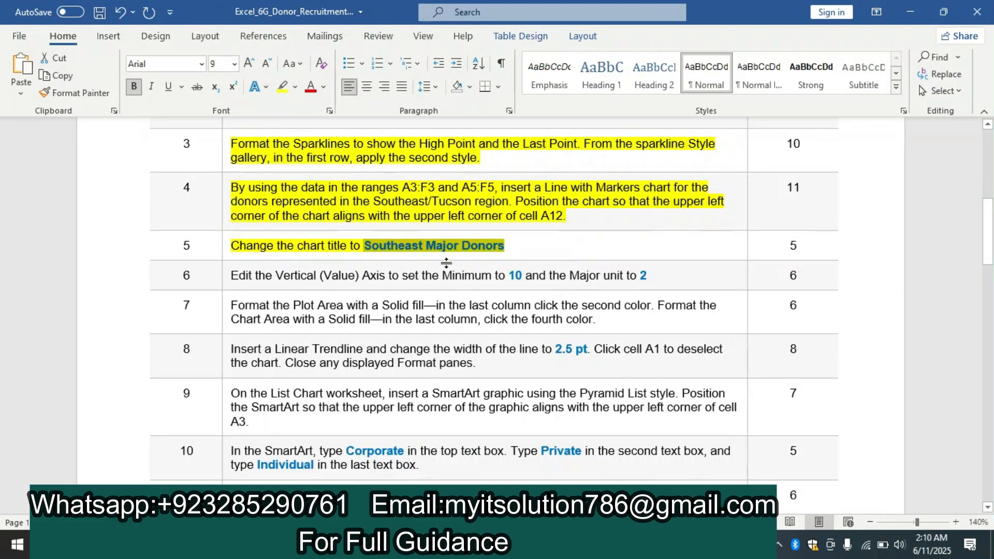
click(221, 275)
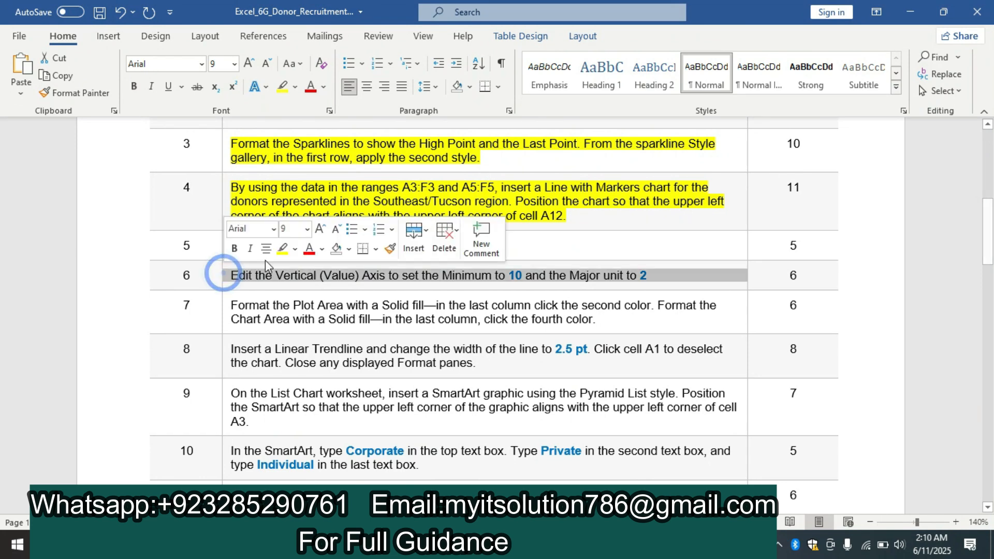
click(284, 249)
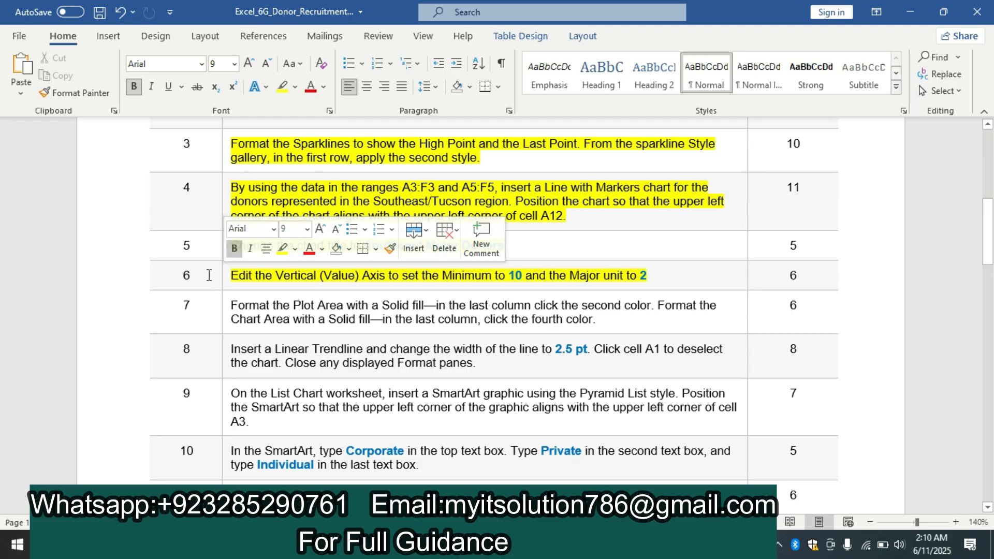
click(209, 275)
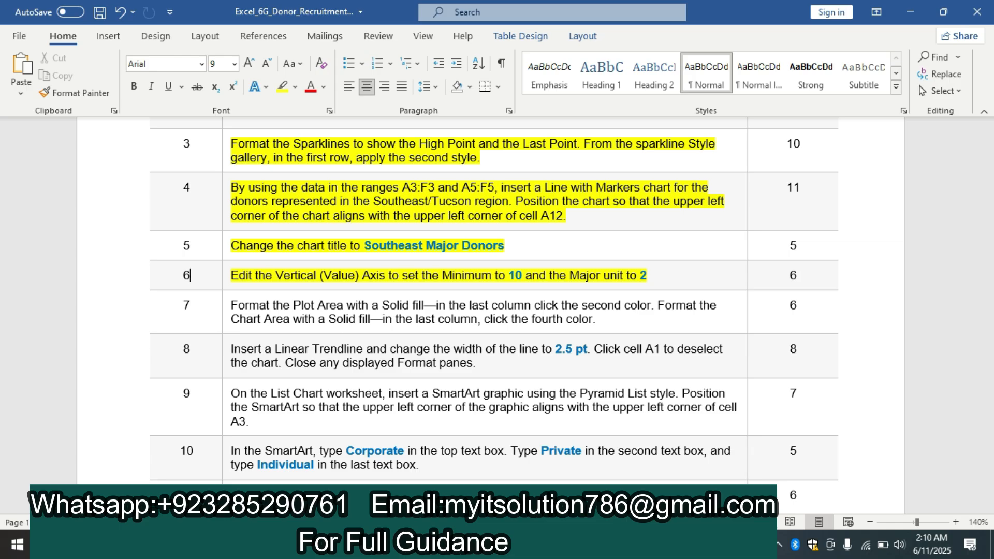
Switch to Excel and set the Minimum bound of the chart's vertical axis to 10.
key(alt+Tab)
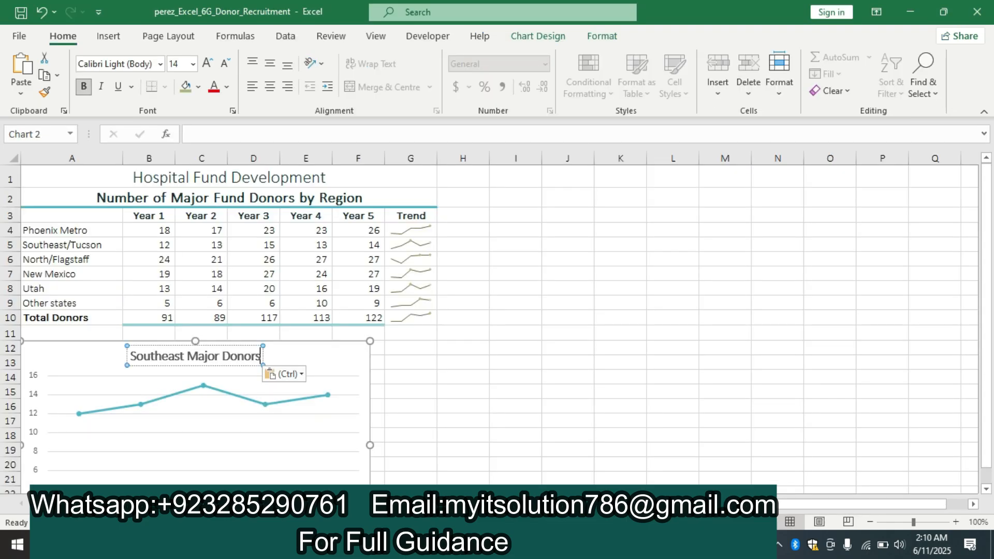
double_click(37, 399)
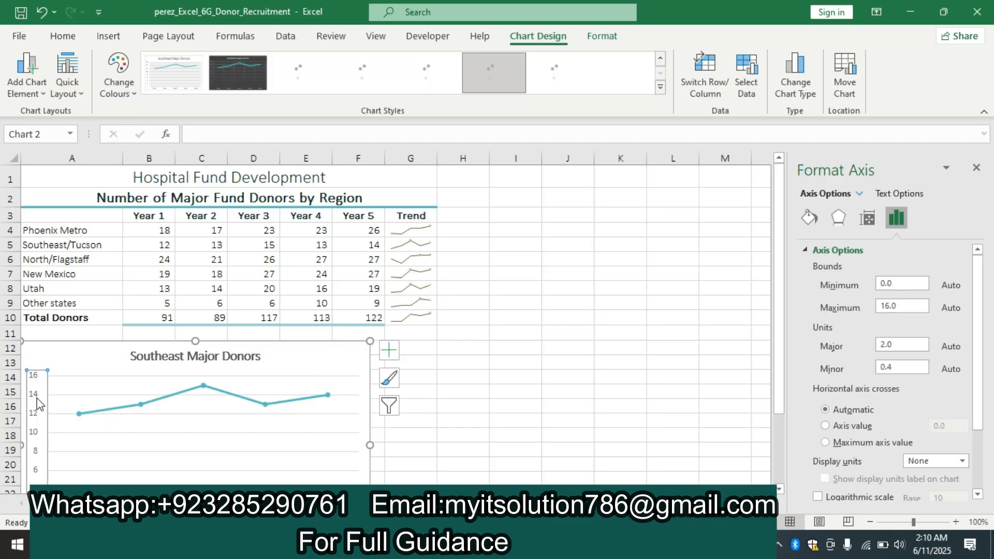
click(904, 282)
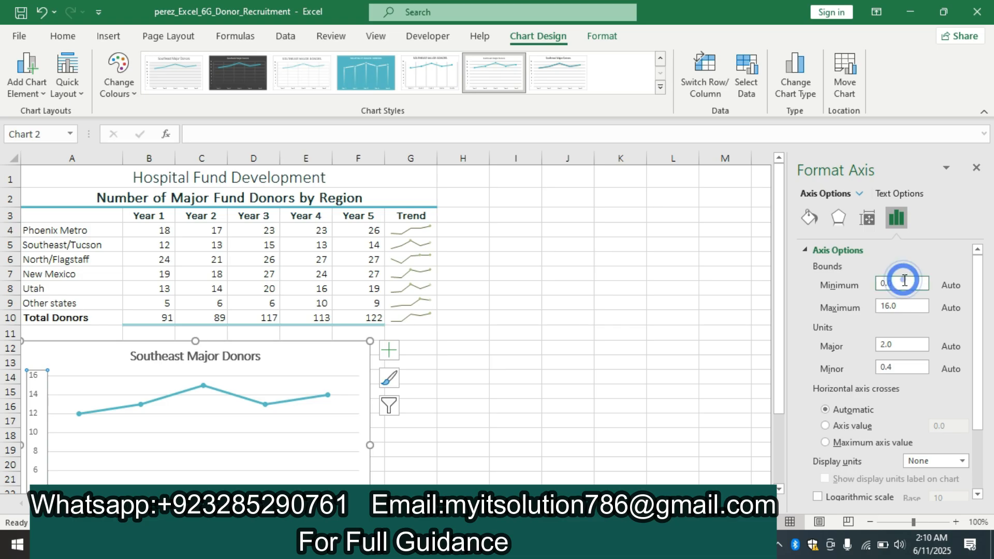
key(BackSpace)
key(BackSpace)
key(BackSpace)
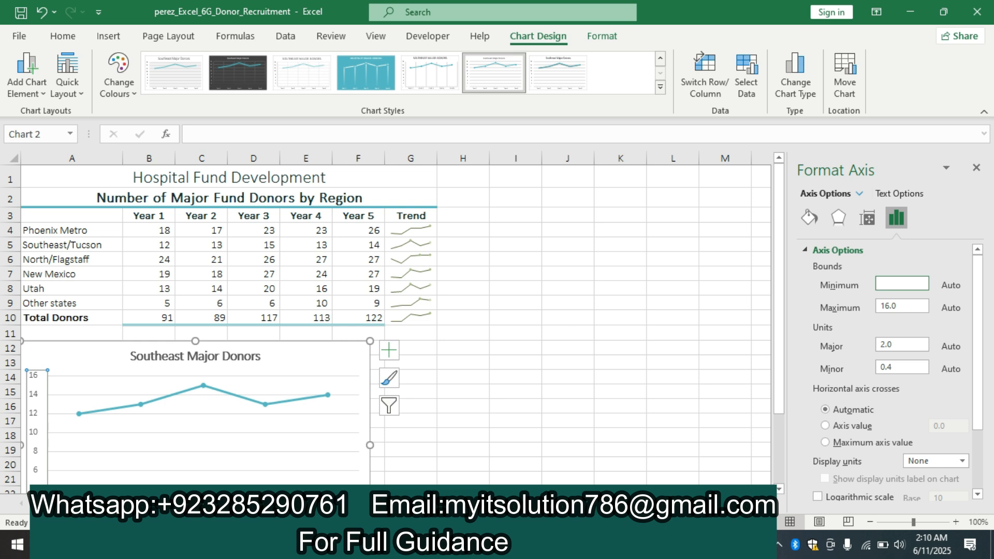
text(10)
key(Return)
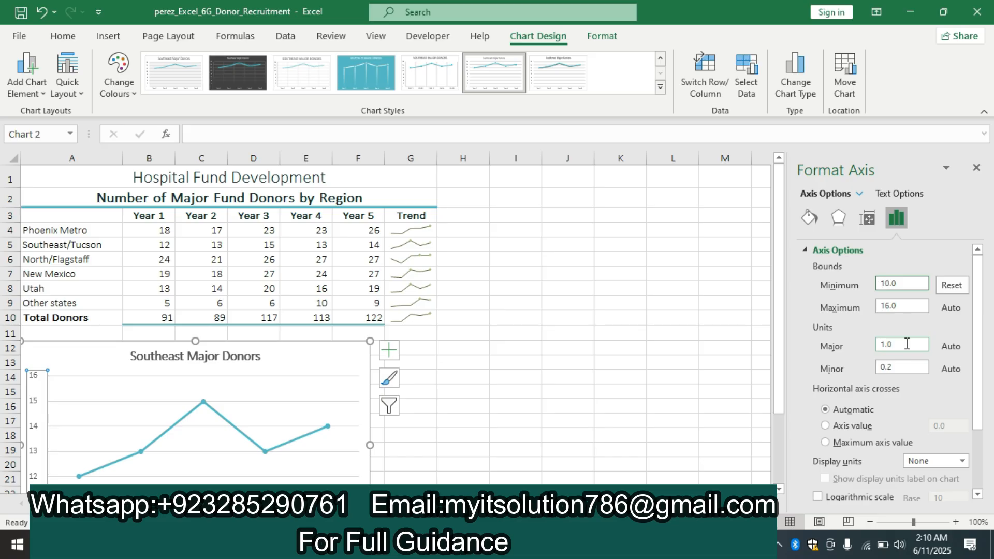
Set the Major unit of the chart's vertical axis to 2.
click(906, 344)
key(BackSpace)
key(BackSpace)
key(BackSpace)
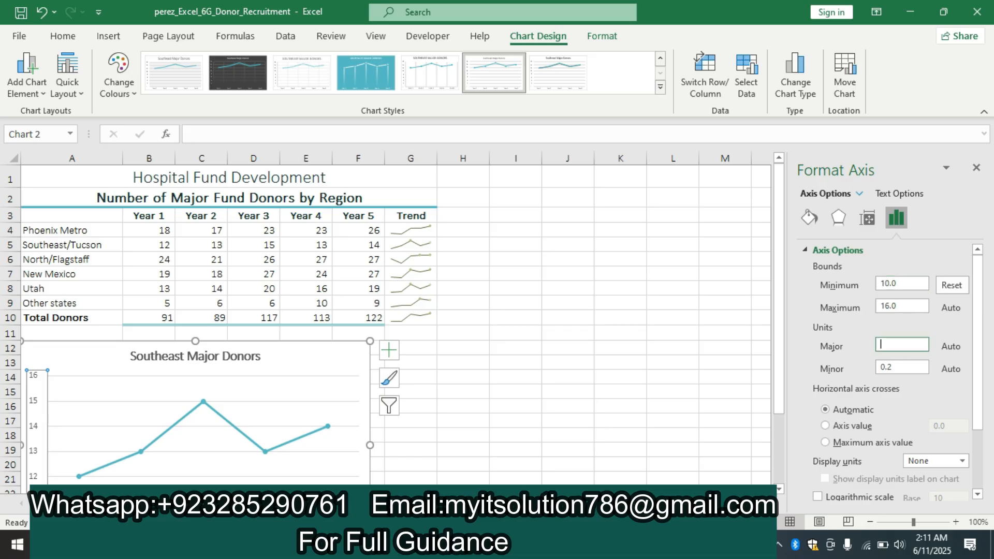
text(2)
key(Return)
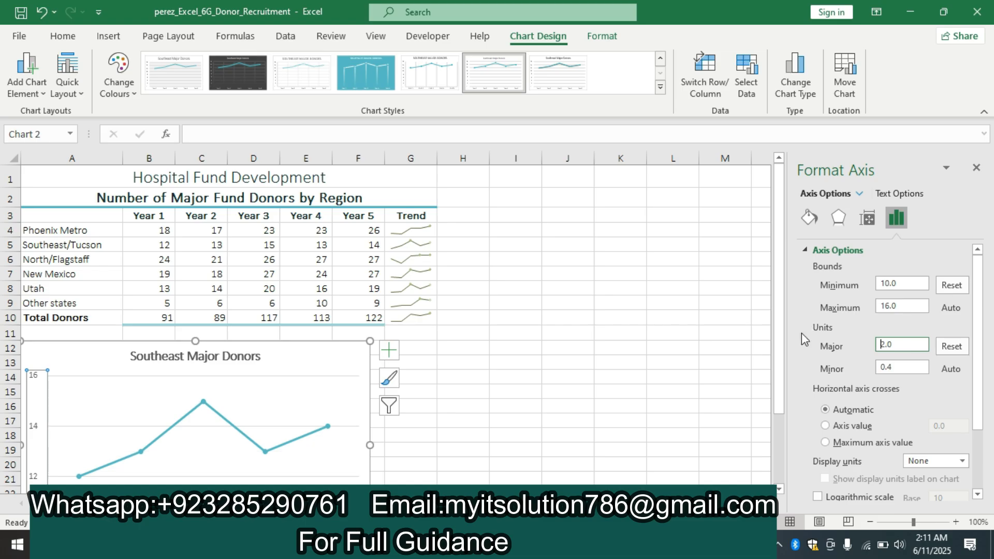
Switch to the Word instructions and highlight the step 7 instruction about the plot and chart area fills in yellow.
key(alt+Tab)
click(443, 545)
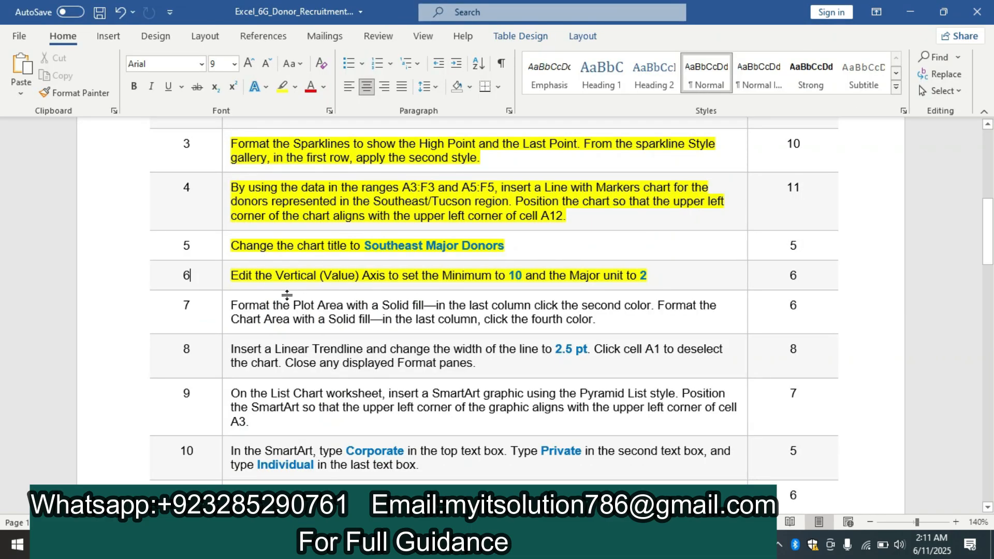
click(225, 312)
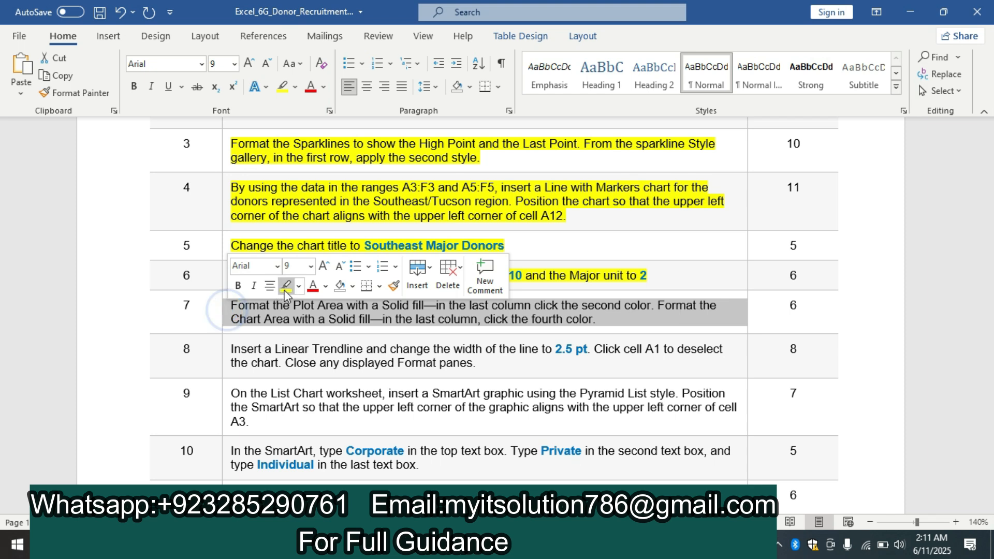
click(284, 287)
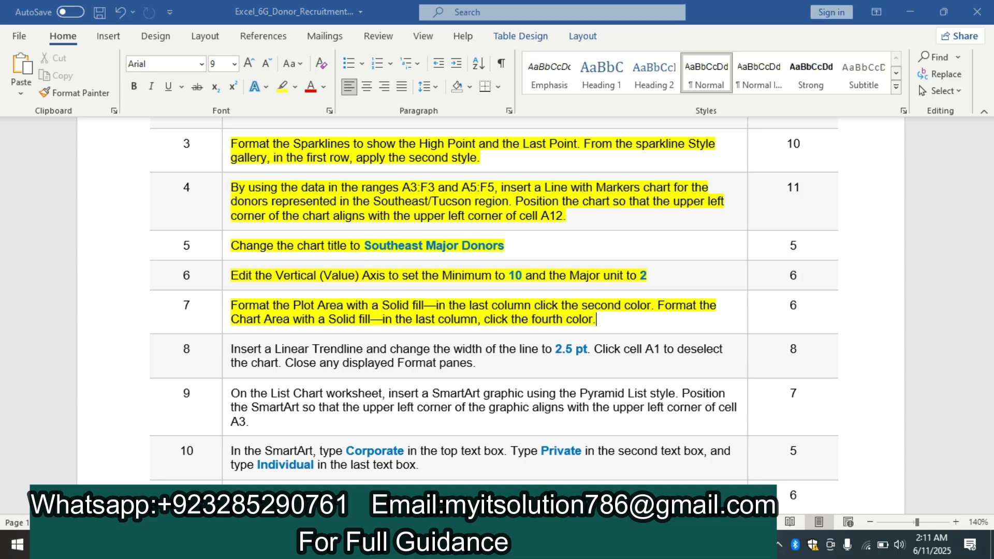
Back in Excel, give the line chart's plot area a solid fill using the second colour in the last theme colour column.
key(alt+Tab)
click(252, 411)
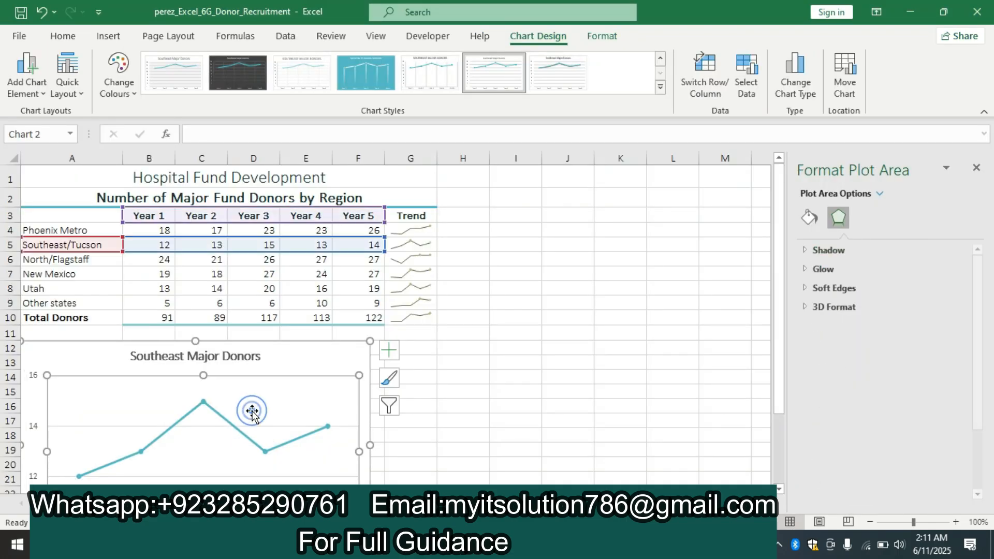
right_click(253, 411)
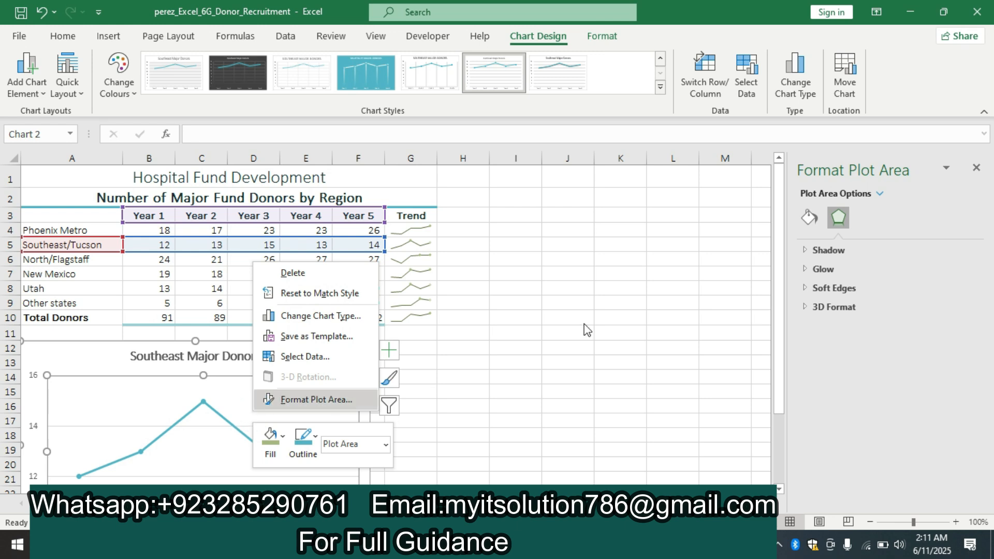
click(809, 218)
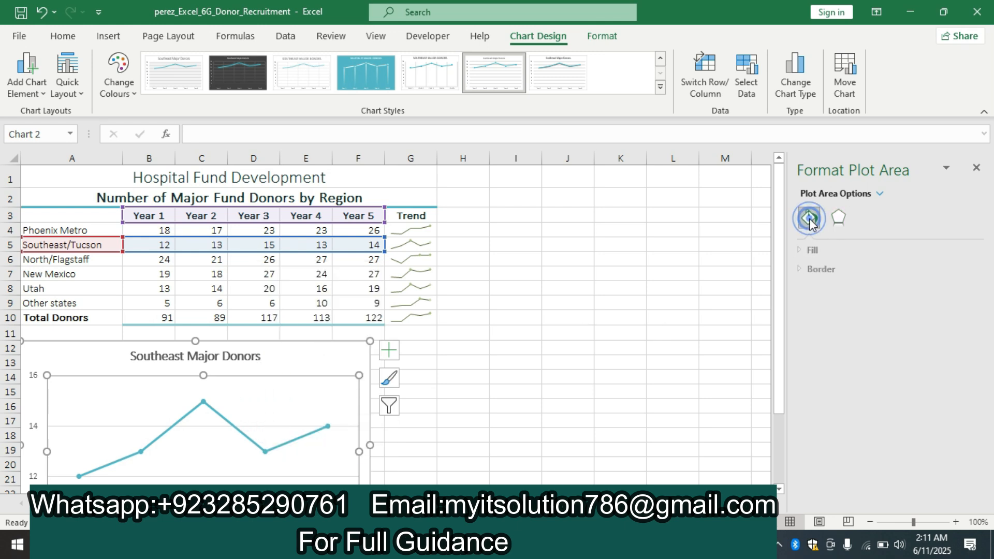
click(821, 246)
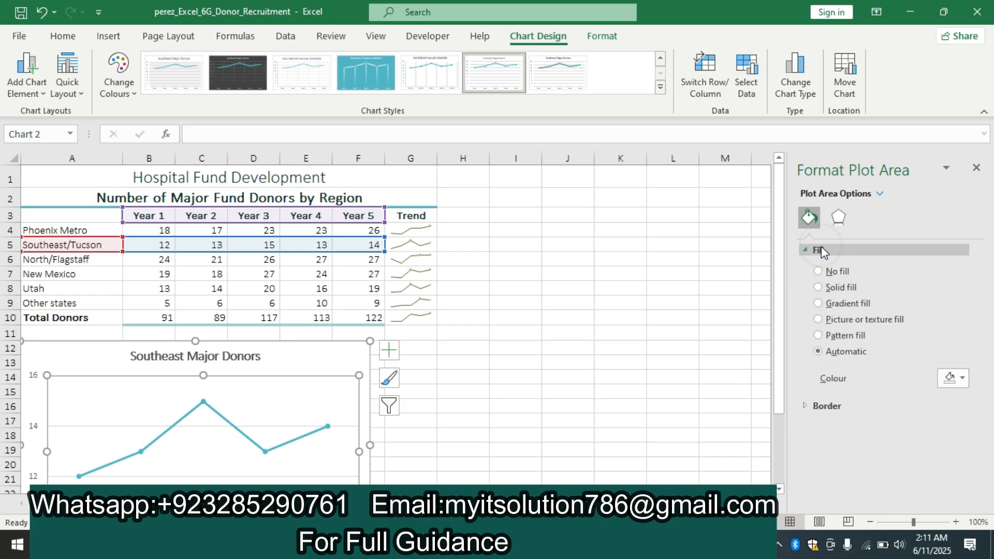
click(817, 287)
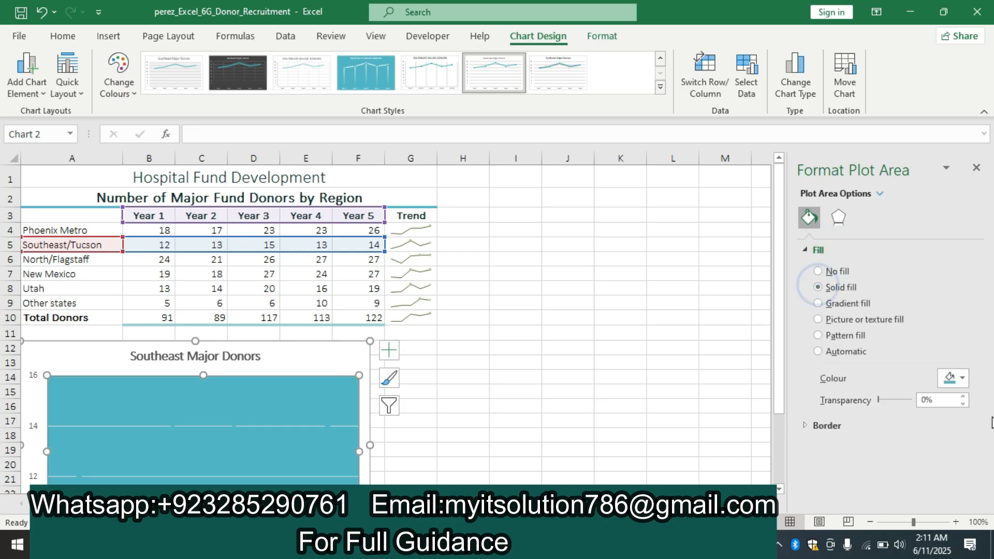
click(956, 377)
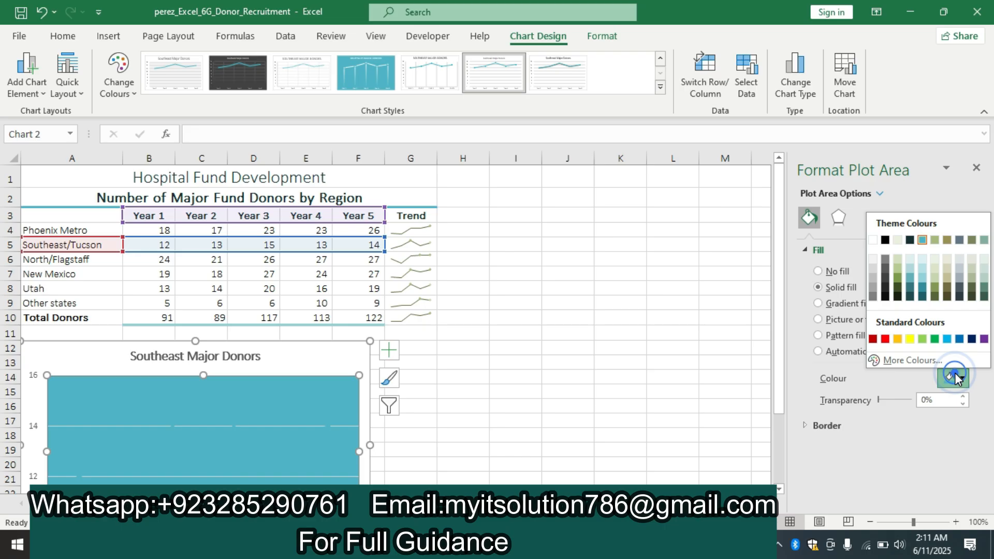
click(983, 258)
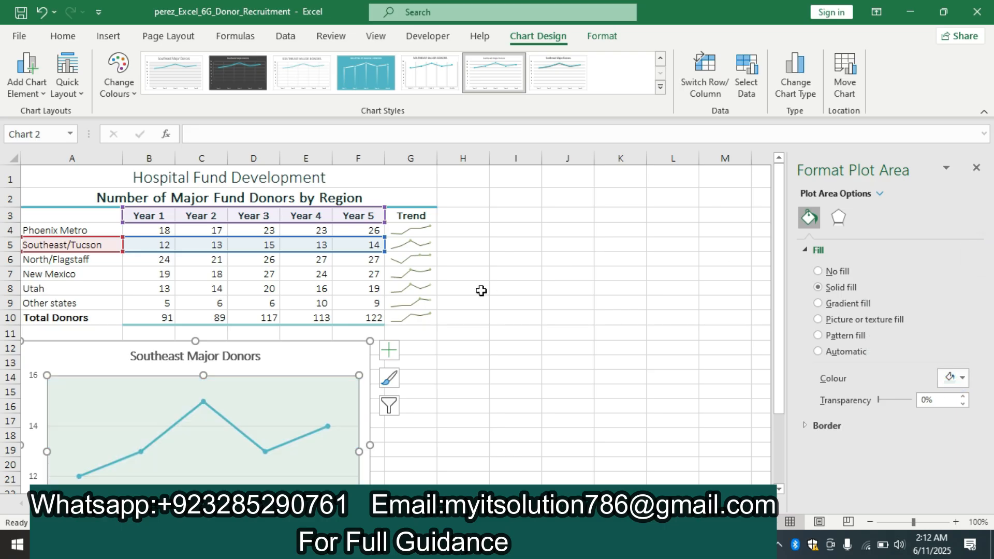
Give the chart area a solid fill using the fourth colour in the last theme colour column, and deselect the chart.
click(317, 355)
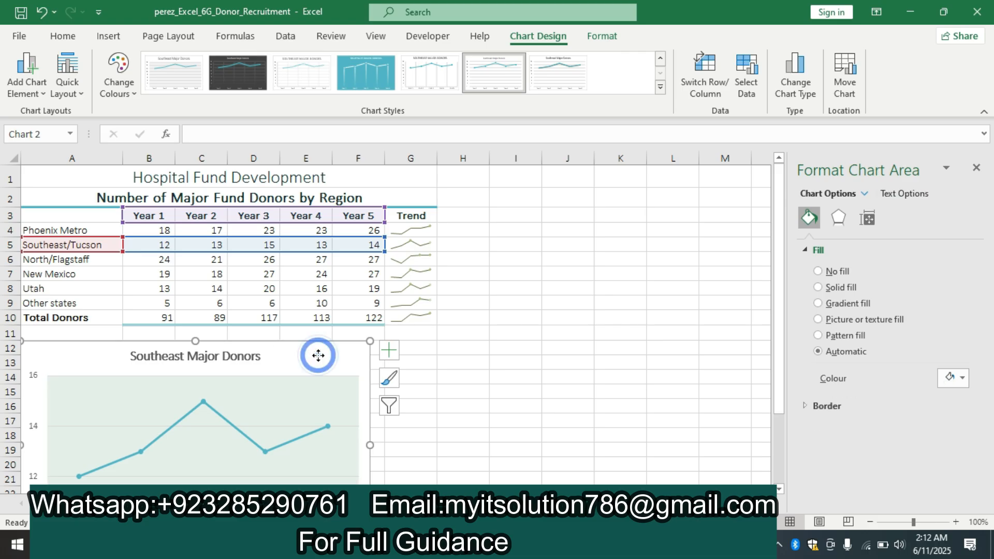
right_click(318, 355)
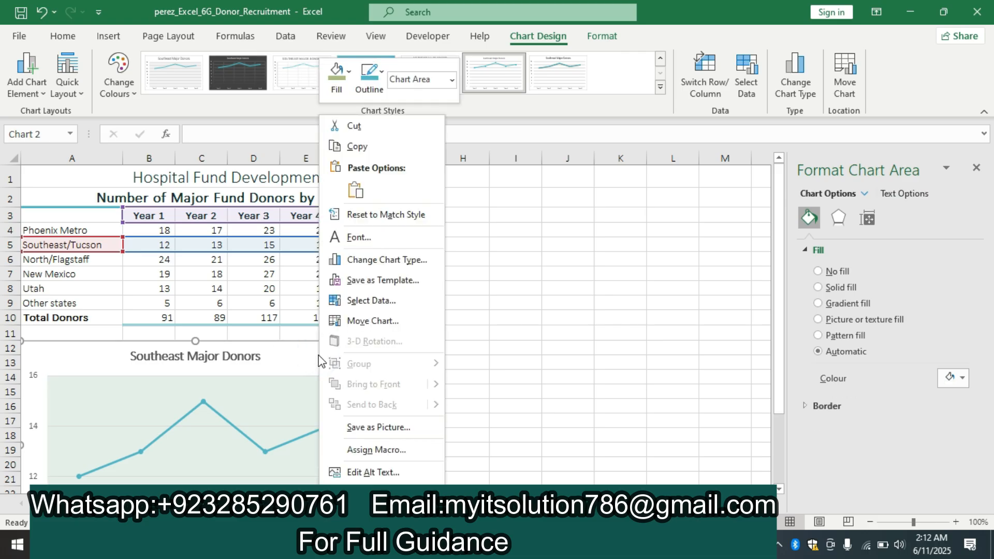
click(817, 287)
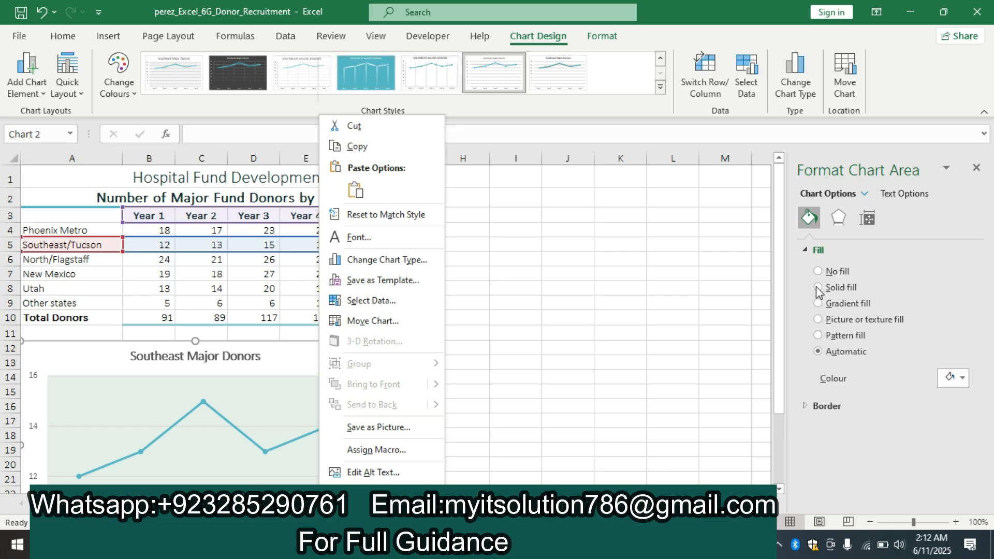
click(958, 380)
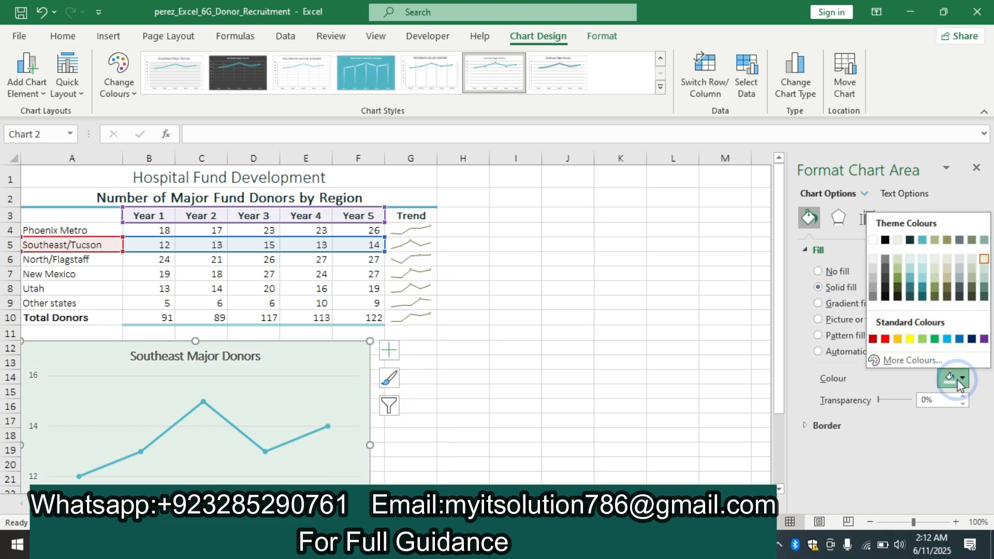
click(983, 280)
click(561, 404)
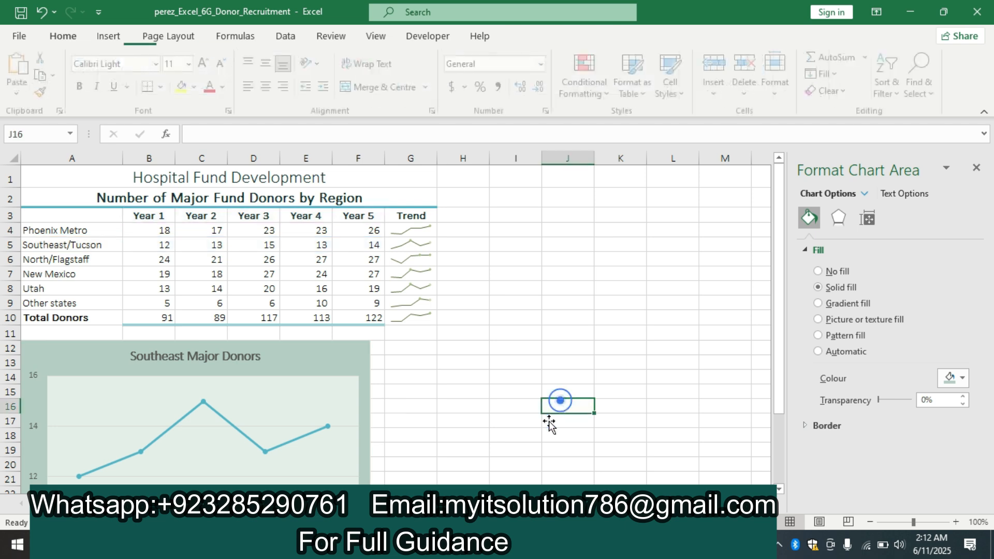
Return to Word and highlight the step 8 instruction about the linear trendline in yellow.
key(alt+Tab)
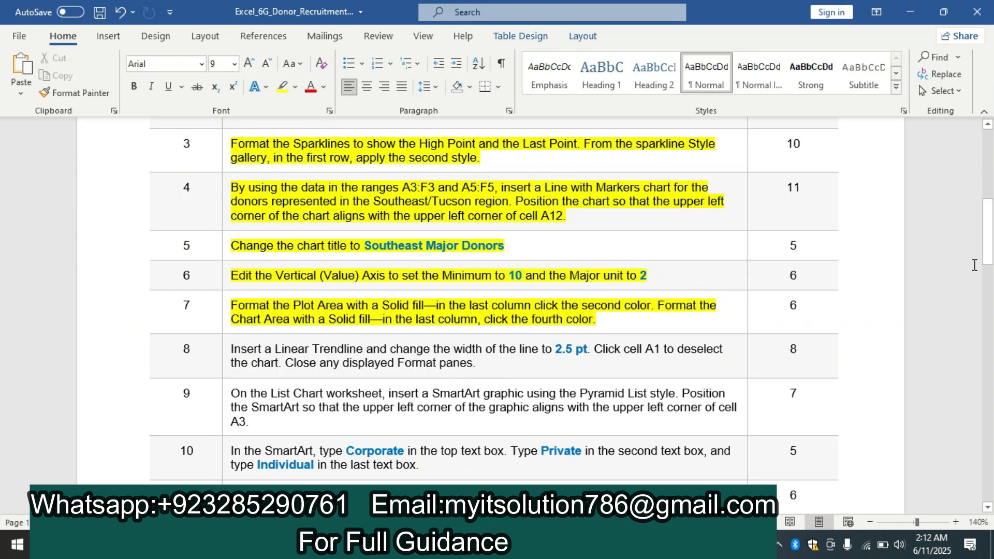
drag(990, 248, 961, 252)
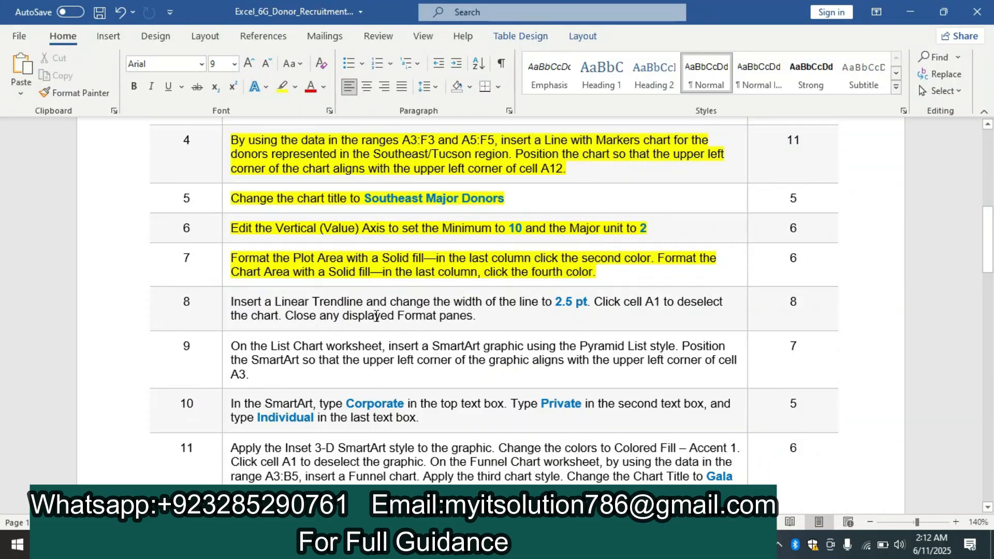
click(222, 309)
click(288, 282)
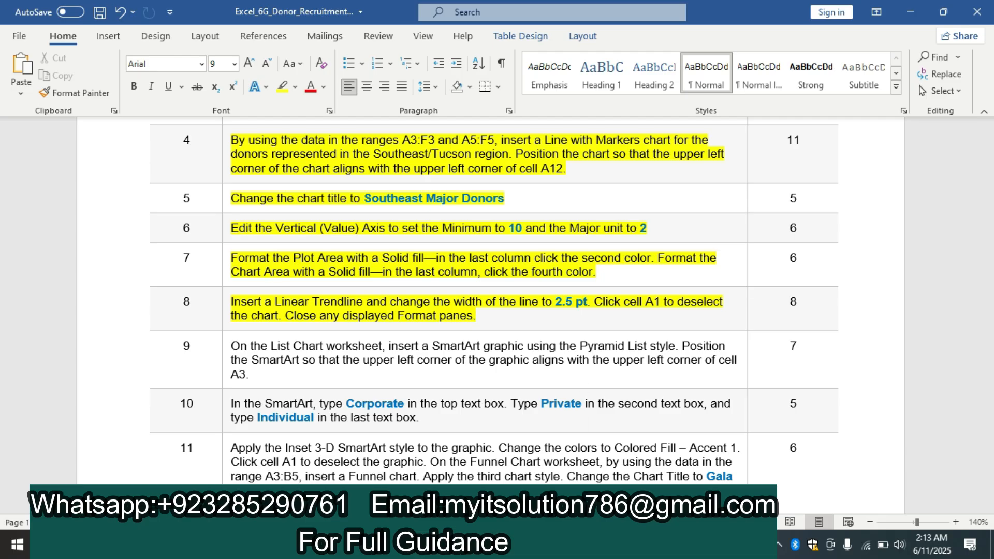
Switch to Excel and add a Linear trendline to the Southeast/Tucson series in the line chart.
click(269, 545)
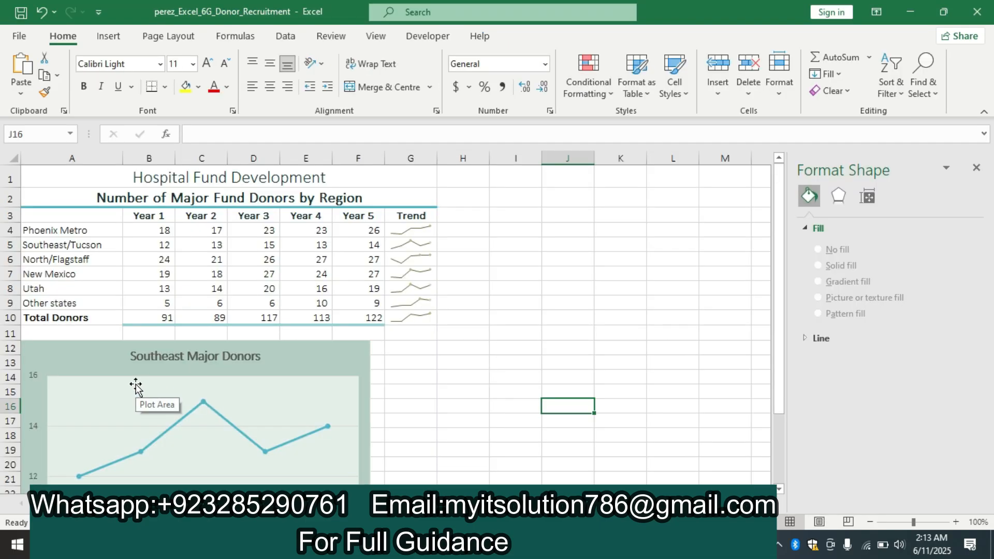
click(203, 399)
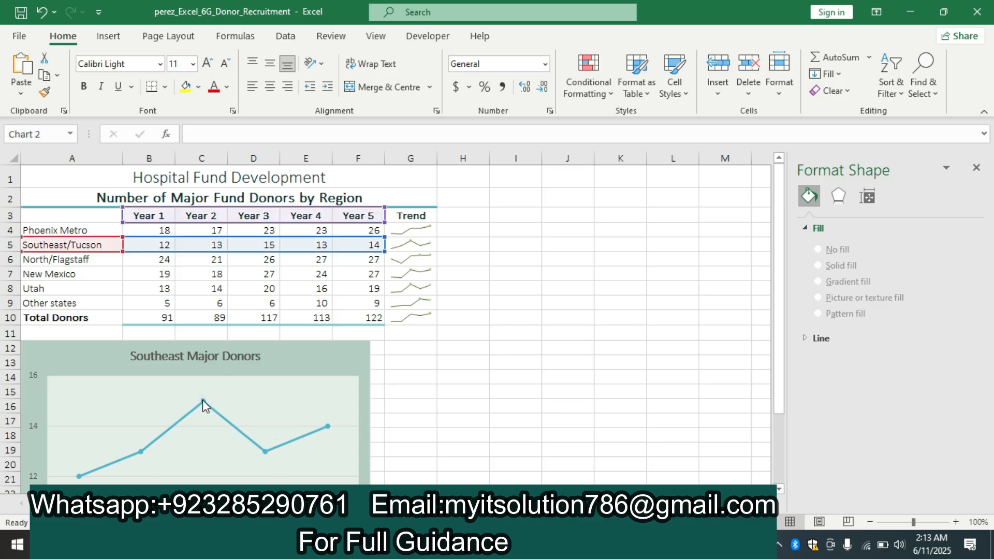
click(204, 402)
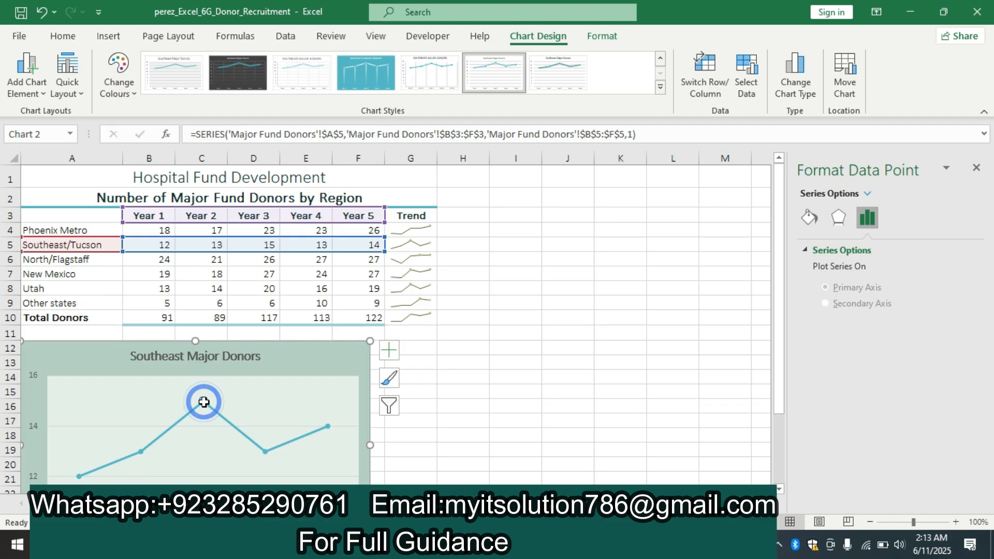
click(203, 398)
click(203, 402)
right_click(201, 403)
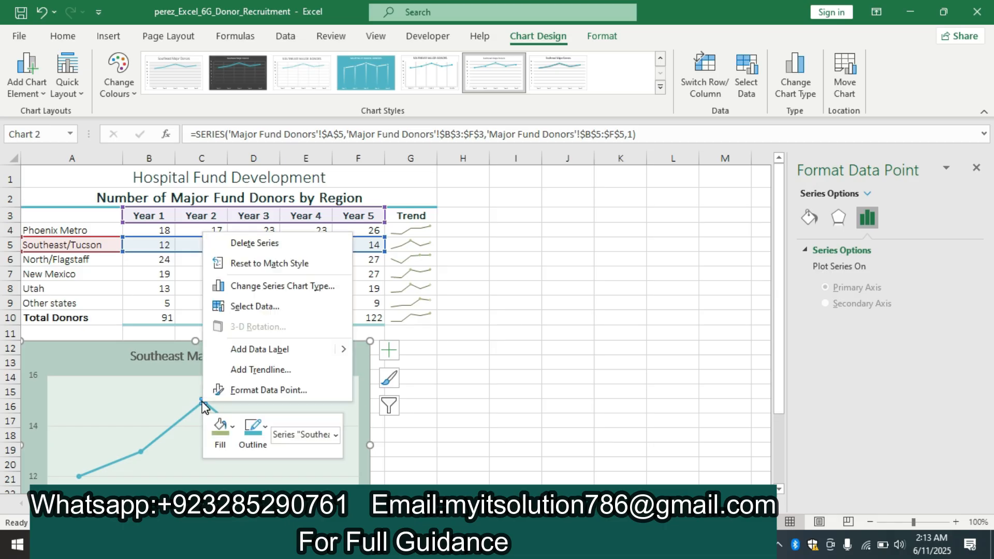
click(254, 369)
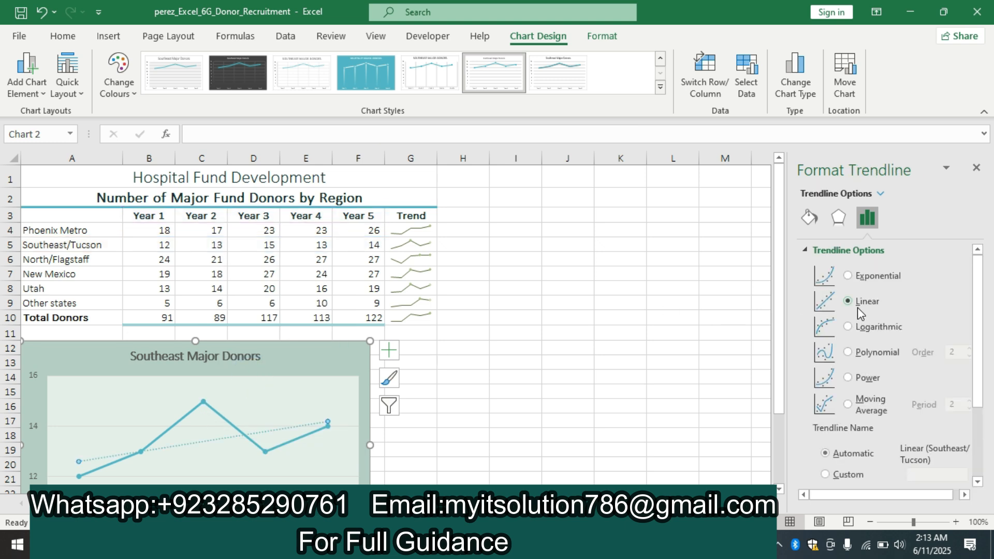
Check the trendline instruction in Word, then set the trendline's width to 2.5 pt in Excel.
click(466, 544)
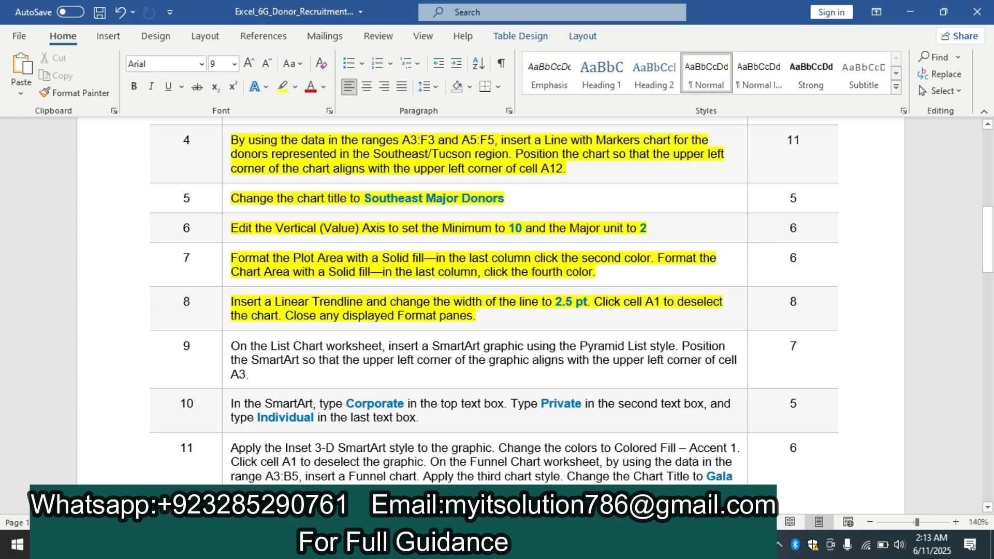
click(465, 544)
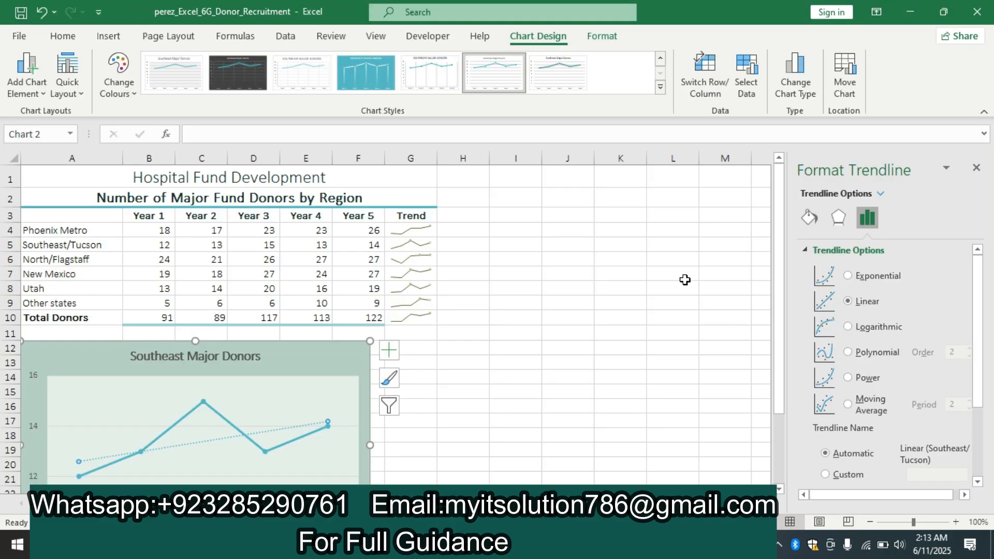
click(810, 217)
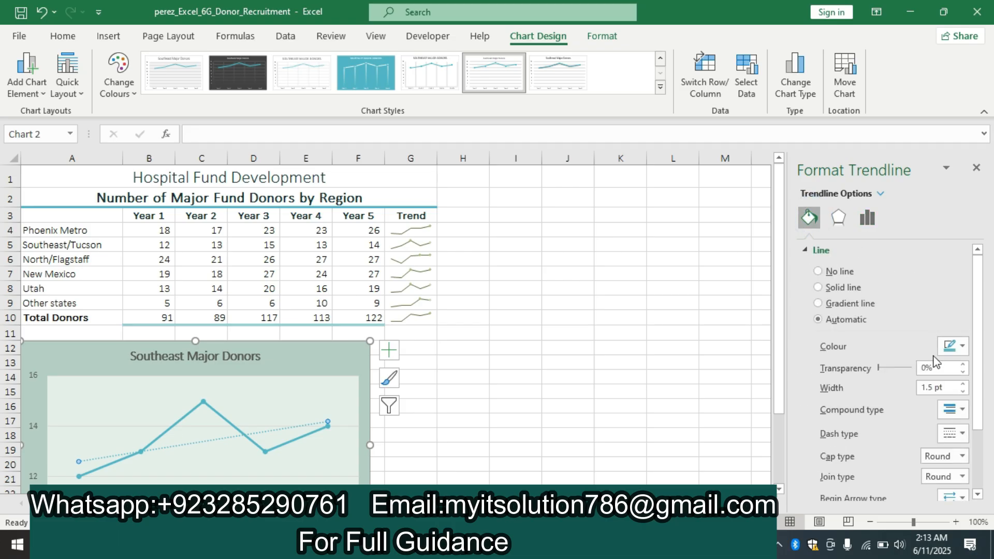
click(949, 391)
key(BackSpace)
key(BackSpace)
key(BackSpace)
key(BackSpace)
key(BackSpace)
key(BackSpace)
text(2.5)
key(Return)
Following the rest of step 8, select cell A1 to deselect the chart and close the Format pane.
click(510, 544)
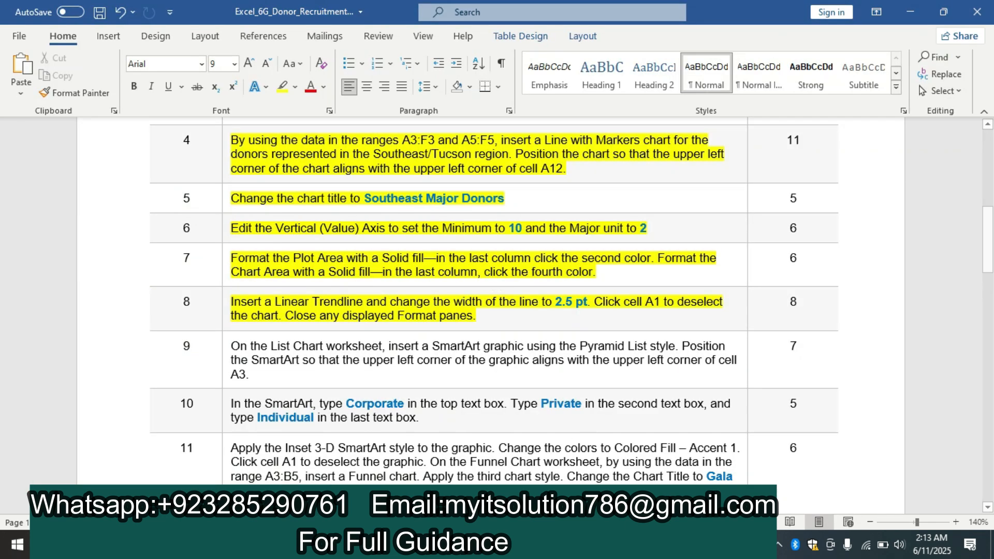
click(512, 545)
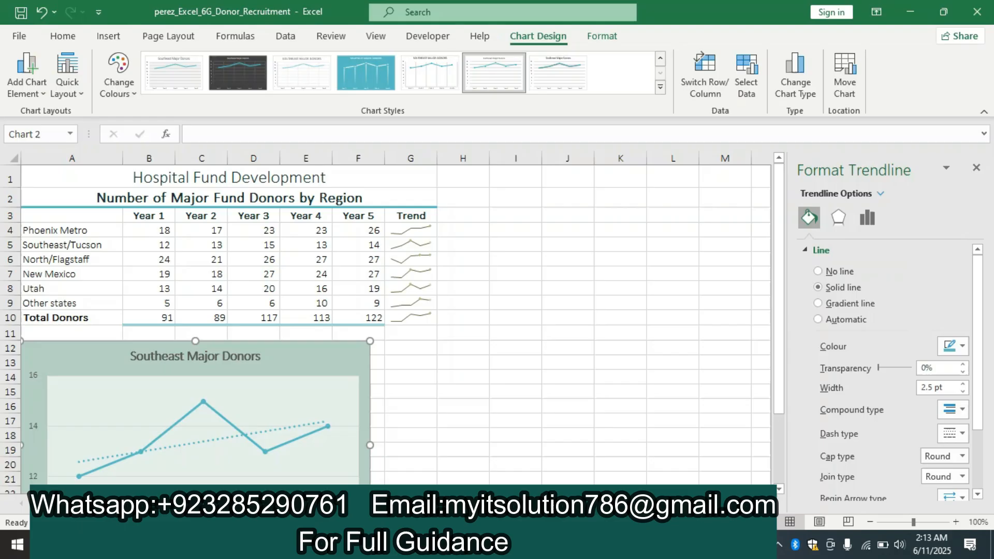
click(49, 176)
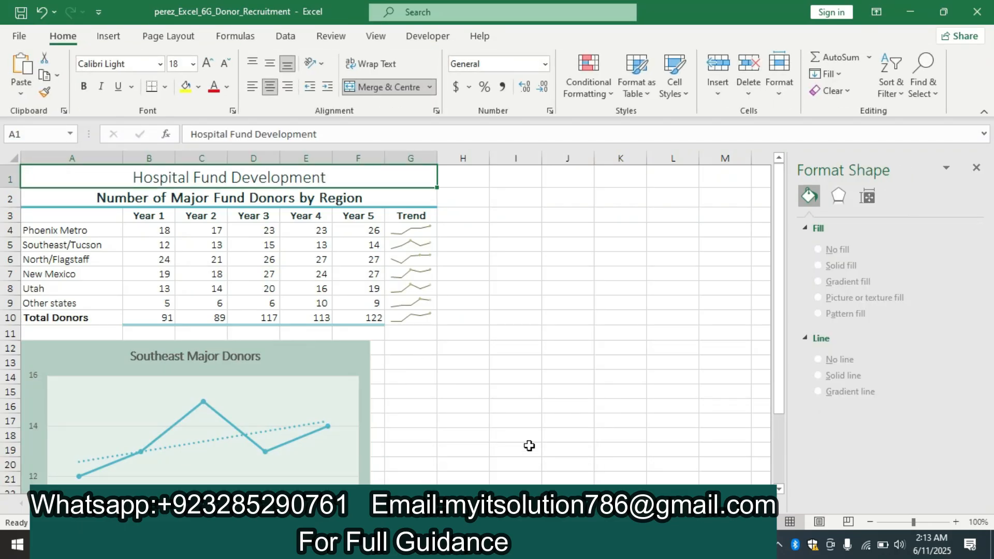
click(511, 545)
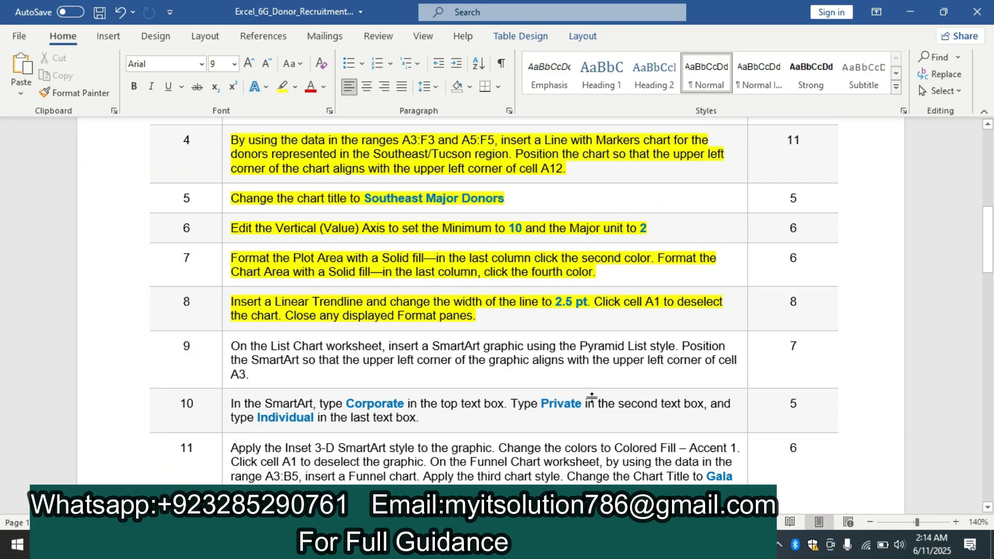
click(511, 545)
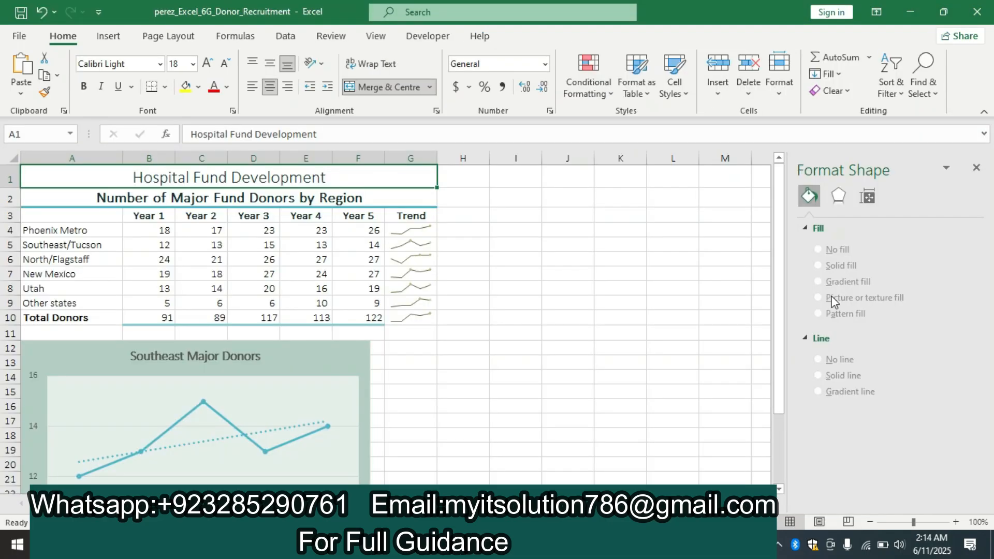
click(976, 169)
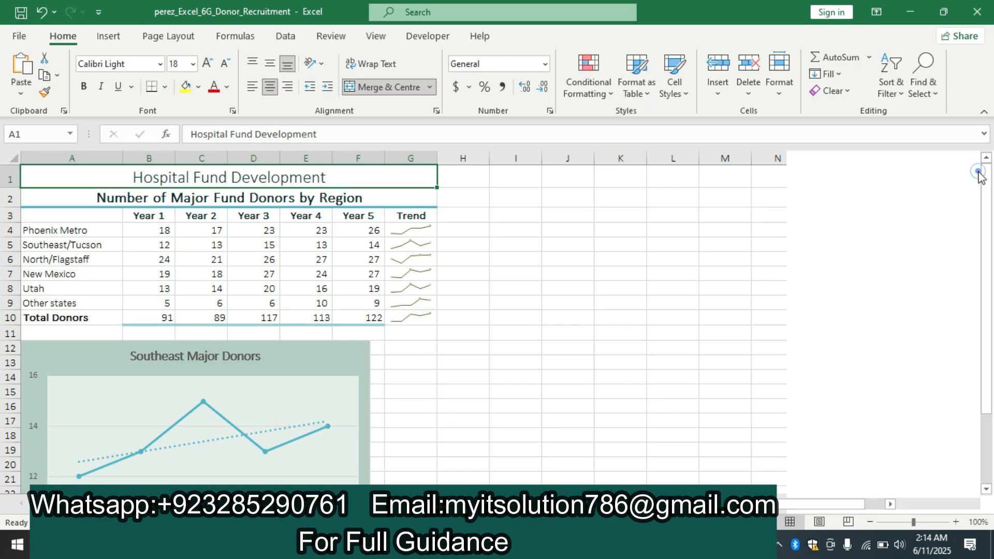
mouse_move(986, 230)
mouse_down()
mouse_move(990, 314)
mouse_move(986, 230)
mouse_up()
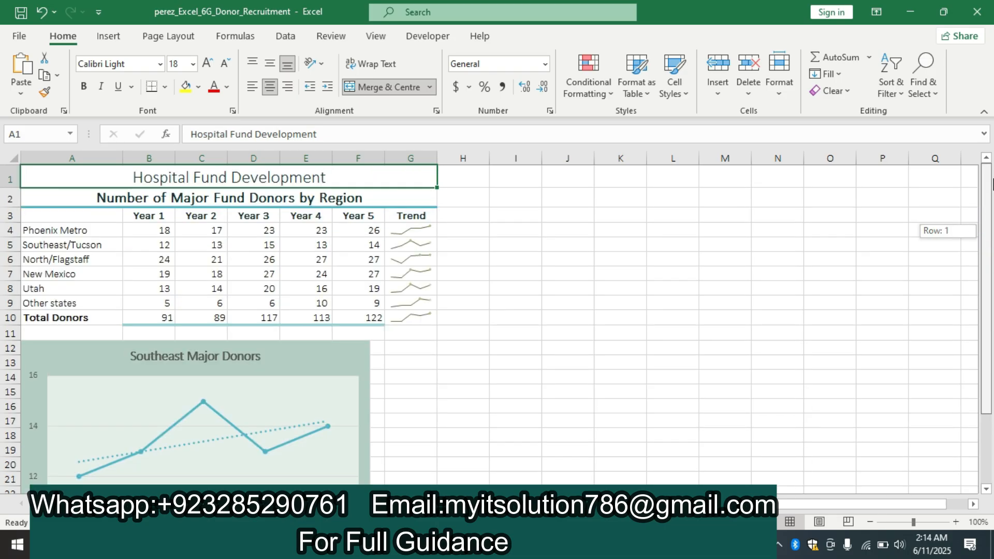
Return to the Word instructions and go back to the project description at the start of the document.
key(alt+Tab)
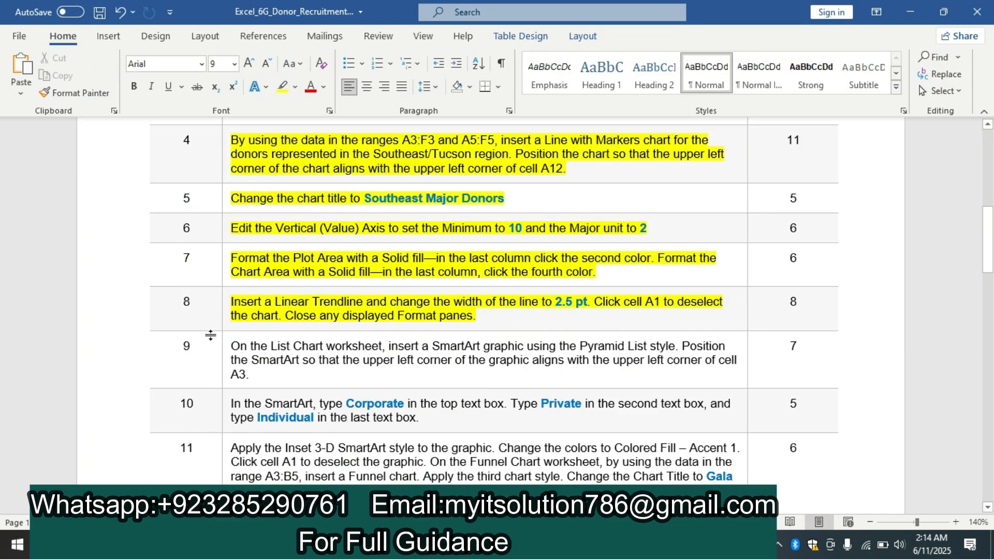
drag(985, 254, 986, 166)
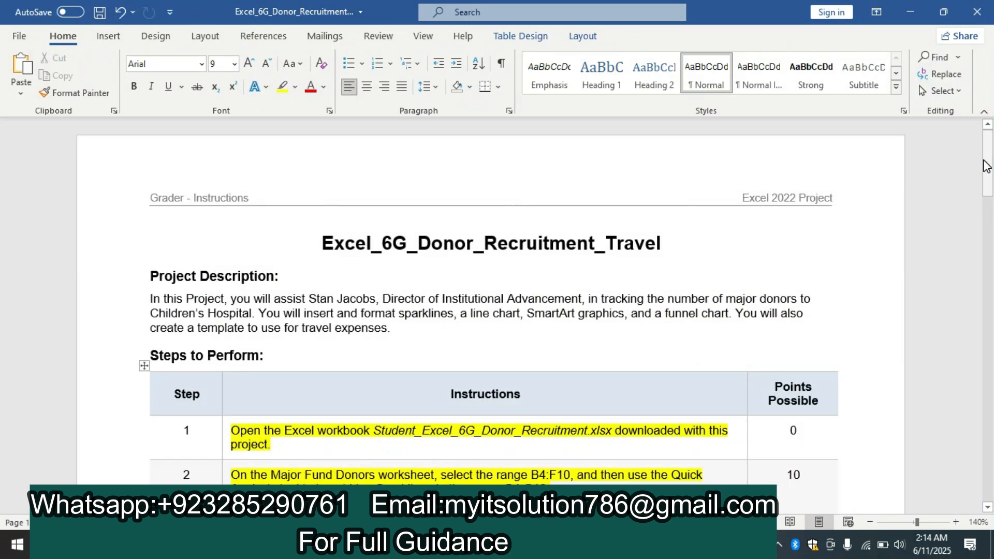